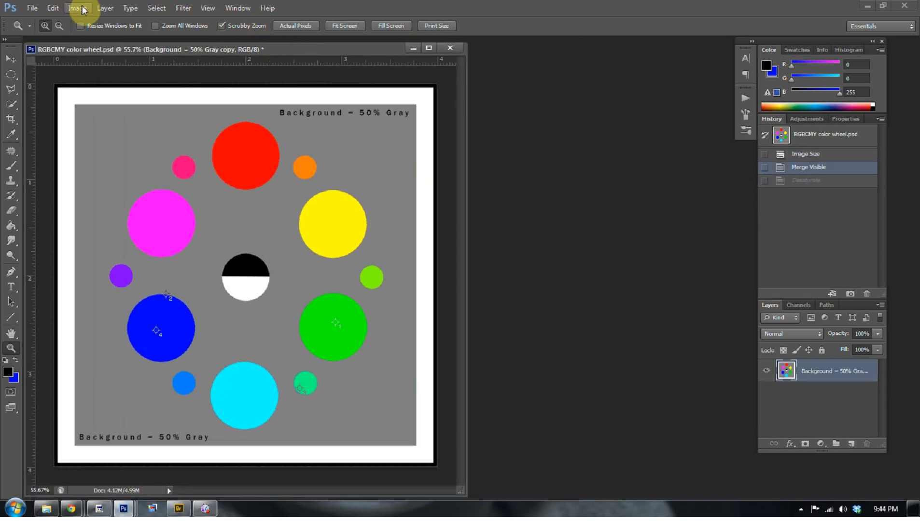
- Convert the color wheel image to Grayscale mode, discarding its color information
click(77, 8)
mouse_move(84, 24)
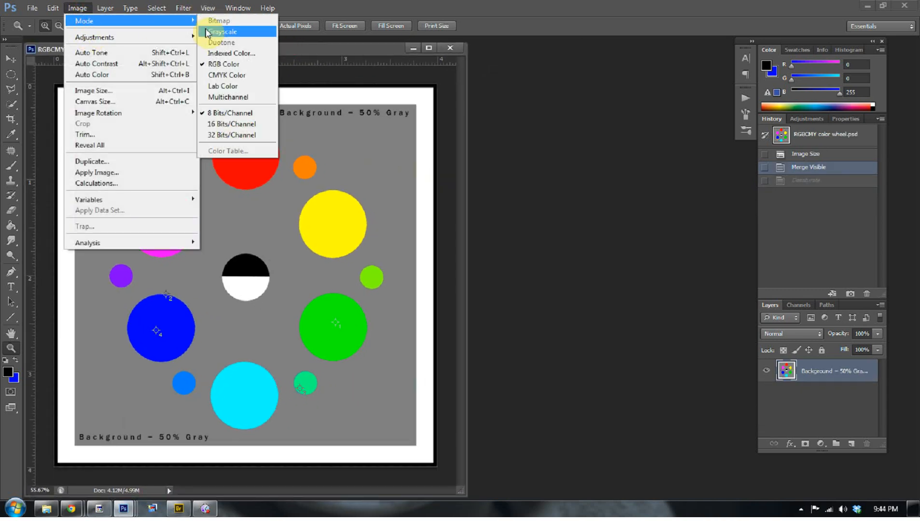
click(222, 31)
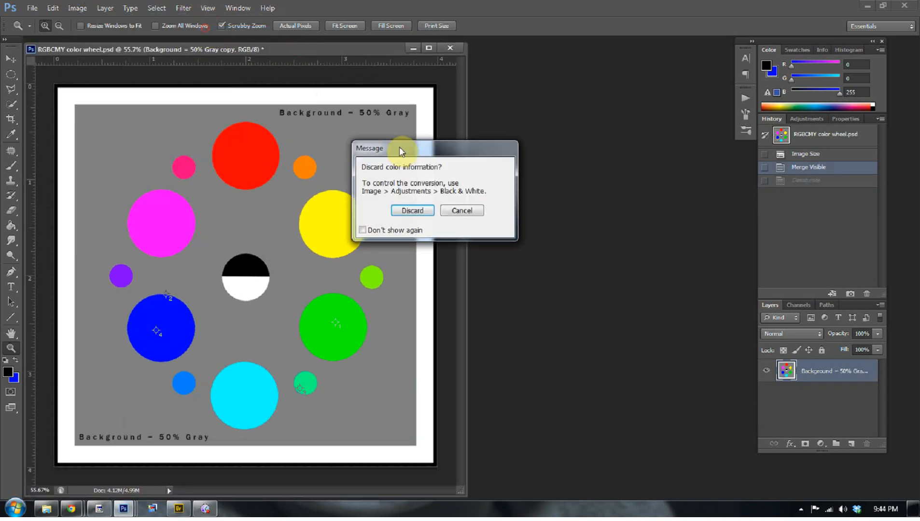
click(422, 211)
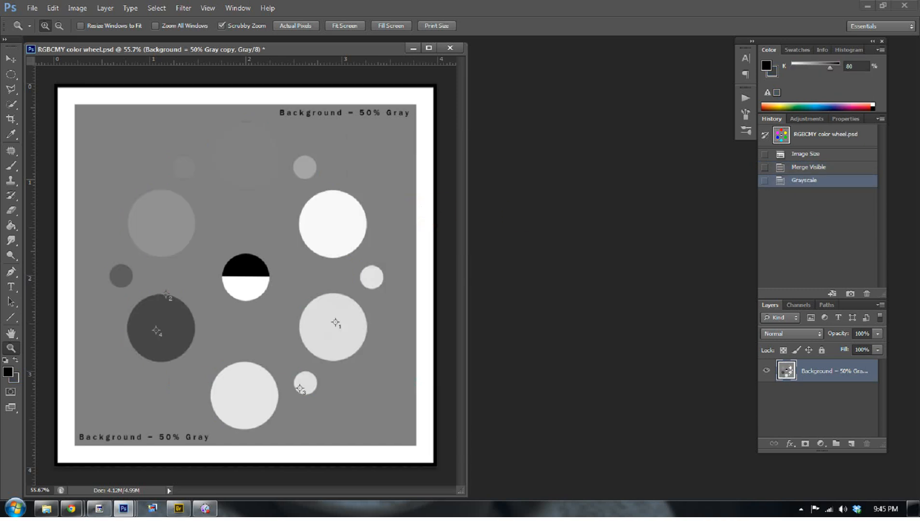
- Bring the waterfall photo labeled GreyScale beside the color wheel and convert it to Grayscale mode, discarding its color information
drag(919, 73, 420, 55)
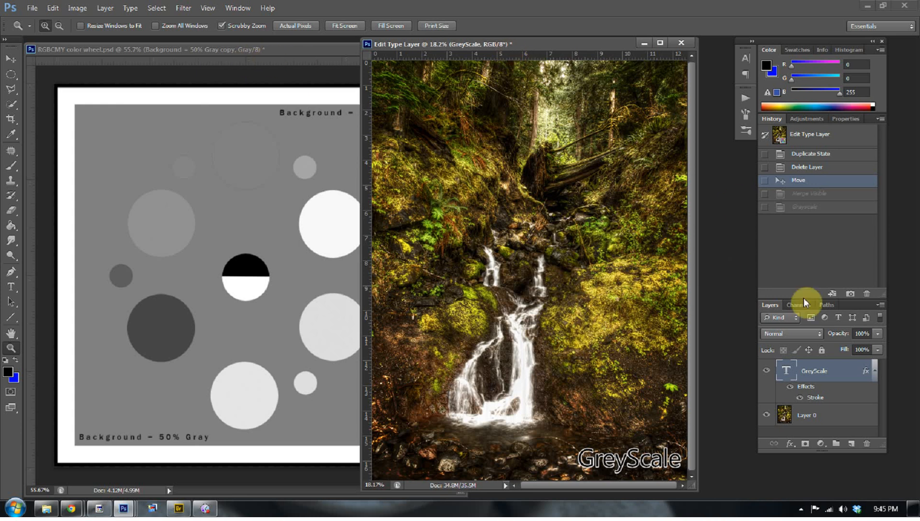
click(77, 8)
mouse_move(90, 21)
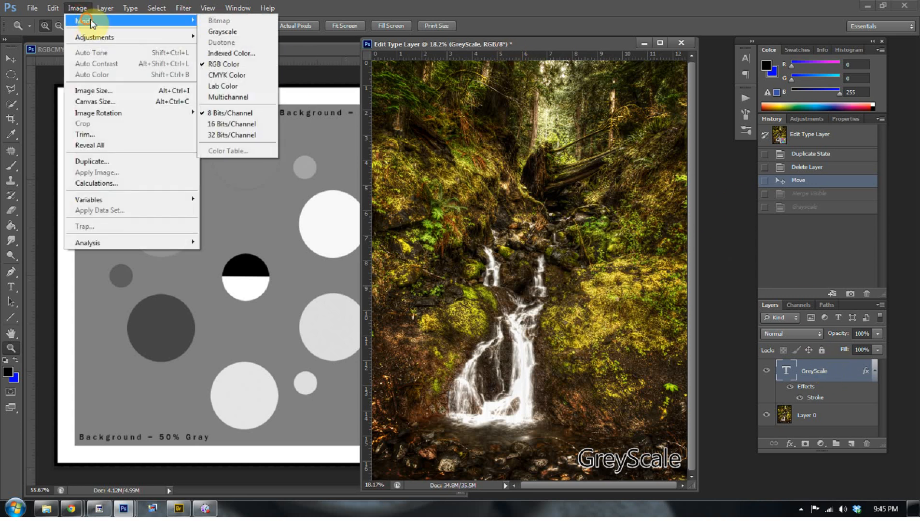
click(218, 32)
click(540, 196)
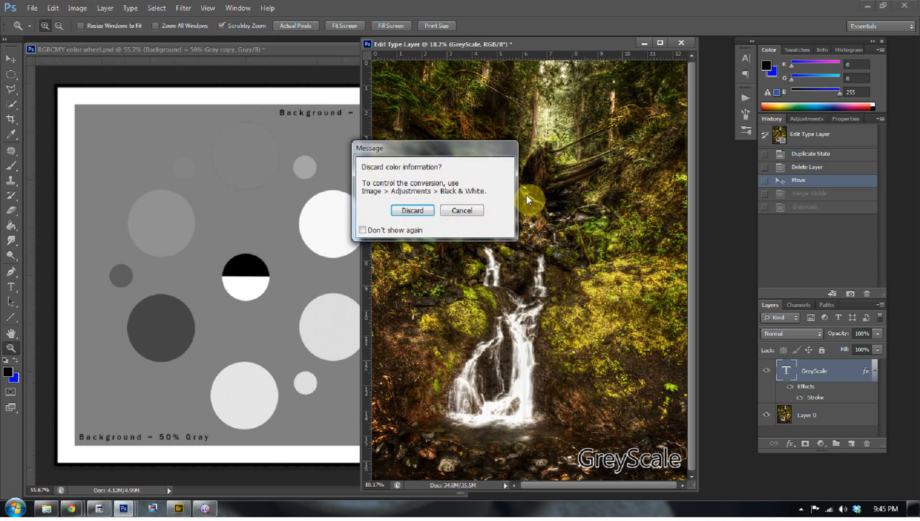
click(412, 210)
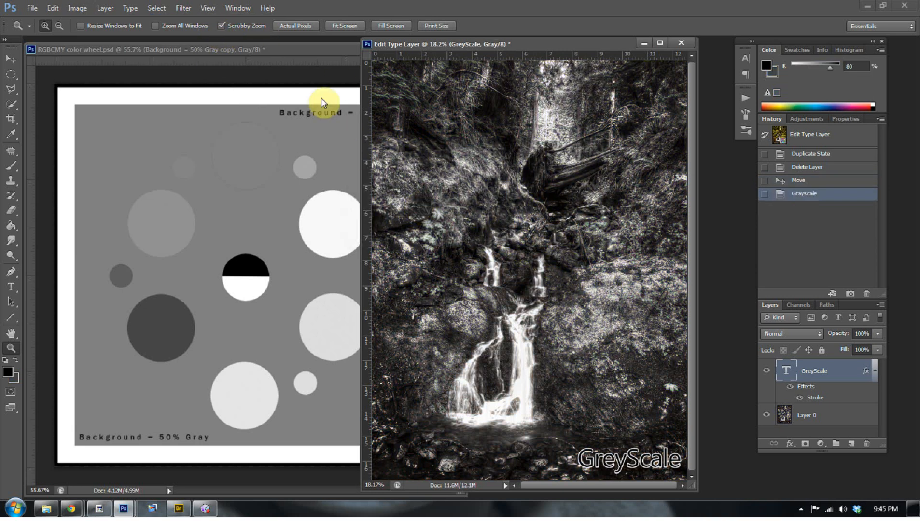
- Copy the gray color wheel layer into the GreyScale waterfall photo and place it near the photo's lower-left corner
click(297, 51)
key(v)
drag(251, 219, 446, 388)
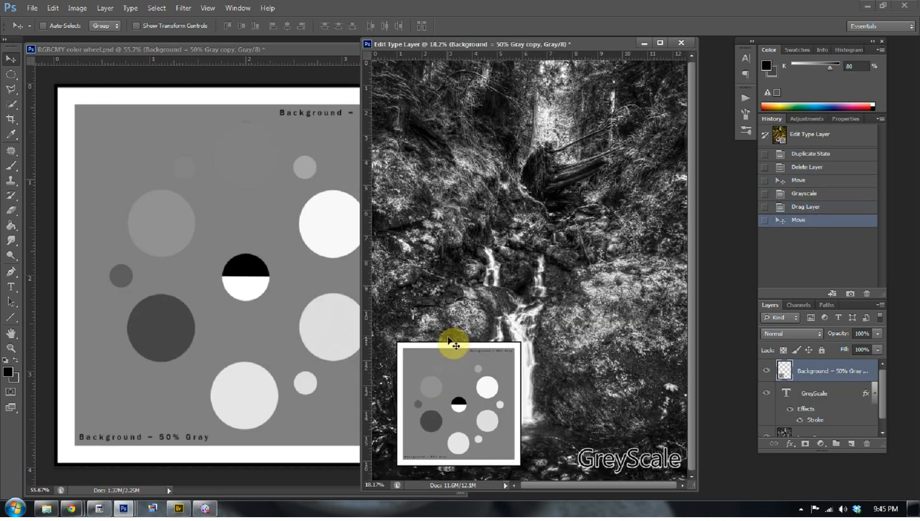
- Revert the color wheel document to its Merge Visible history state, before the grayscale conversion
click(280, 54)
drag(559, 46, 547, 47)
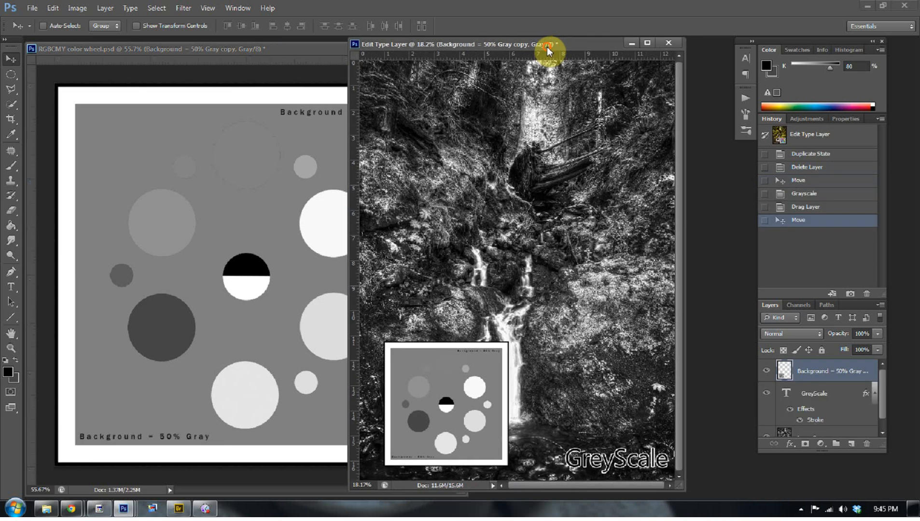
click(236, 49)
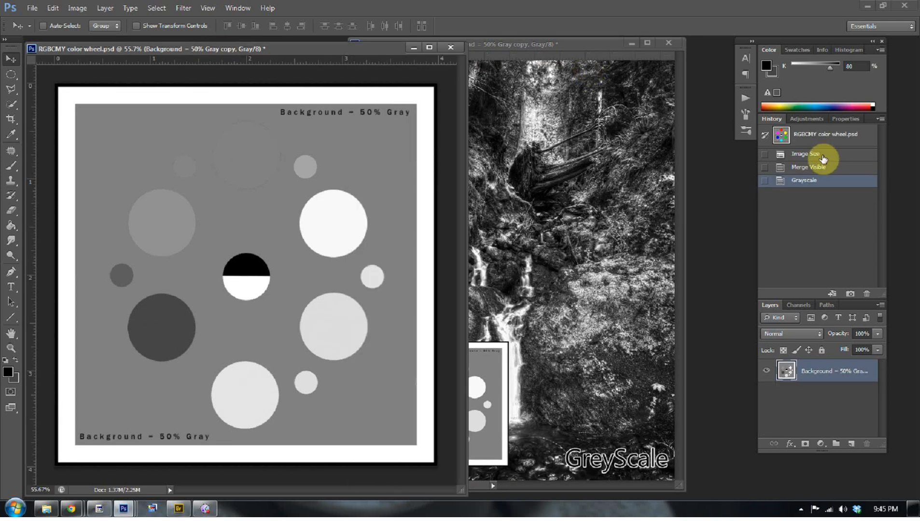
click(813, 168)
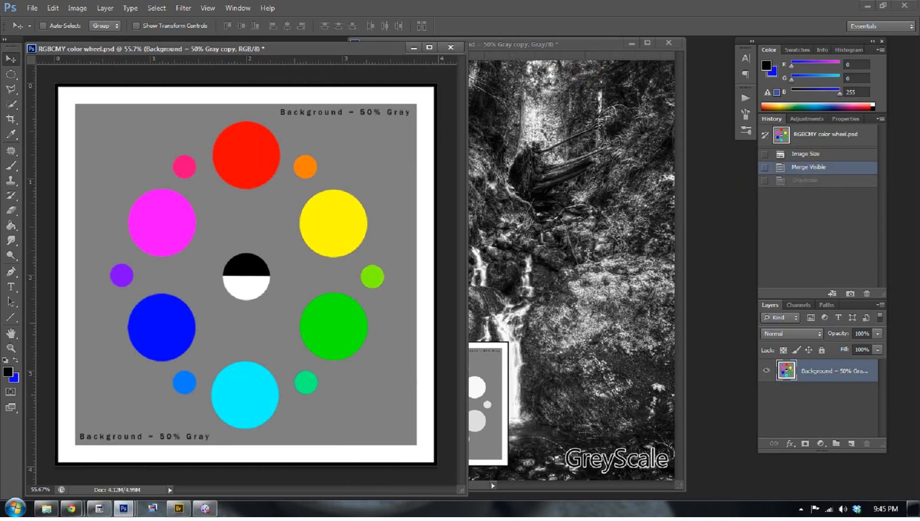
- Bring the Desaturate photo beside the color wheel, and desaturate the wheel with a Hue/Saturation adjustment layer at saturation -100
drag(919, 30, 549, 47)
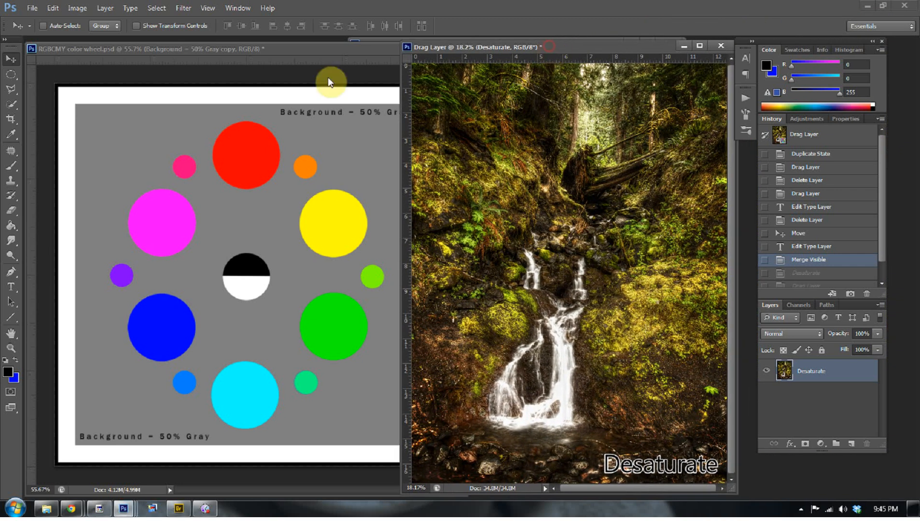
click(300, 57)
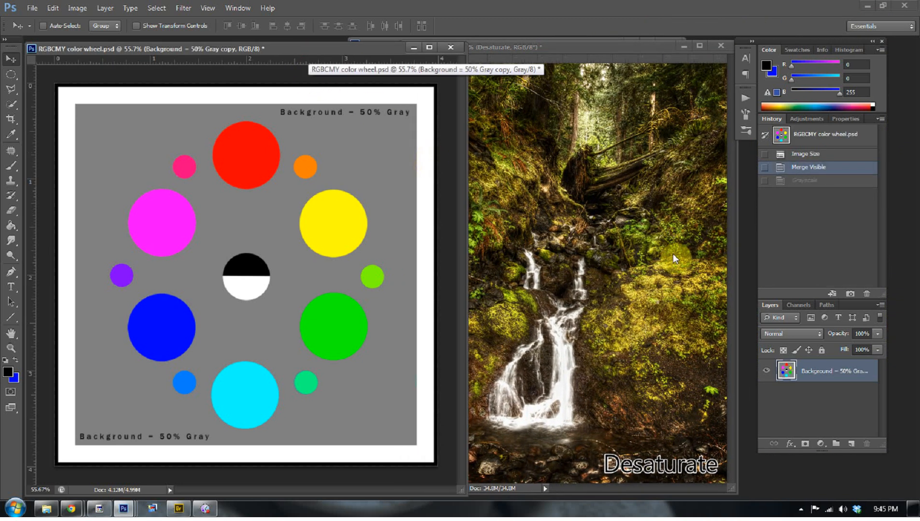
click(821, 445)
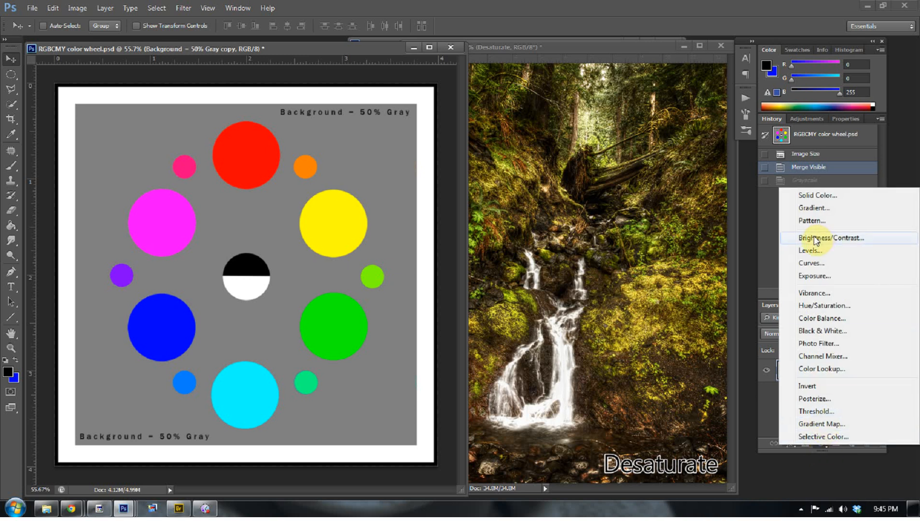
click(816, 305)
drag(817, 221, 697, 215)
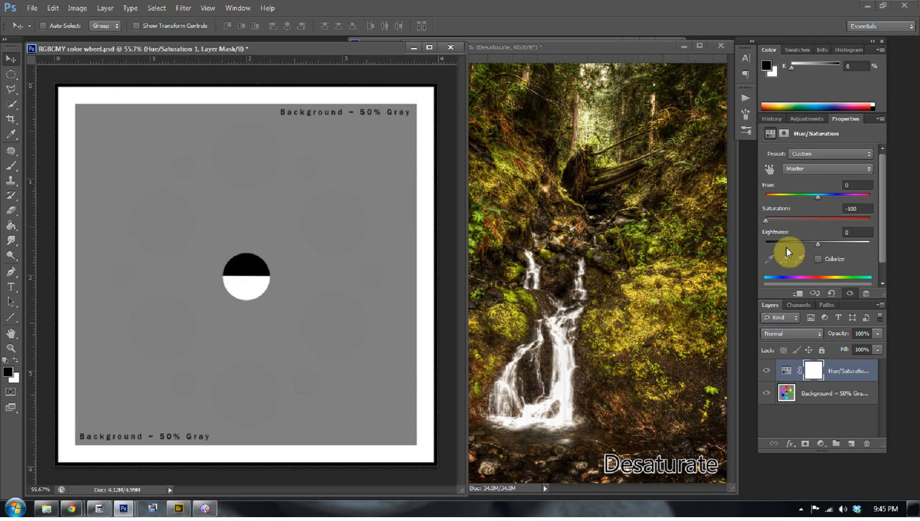
drag(766, 222, 725, 207)
- Fully desaturate the Desaturate waterfall photo with a Hue/Saturation adjustment layer and merge its visible layers
click(566, 46)
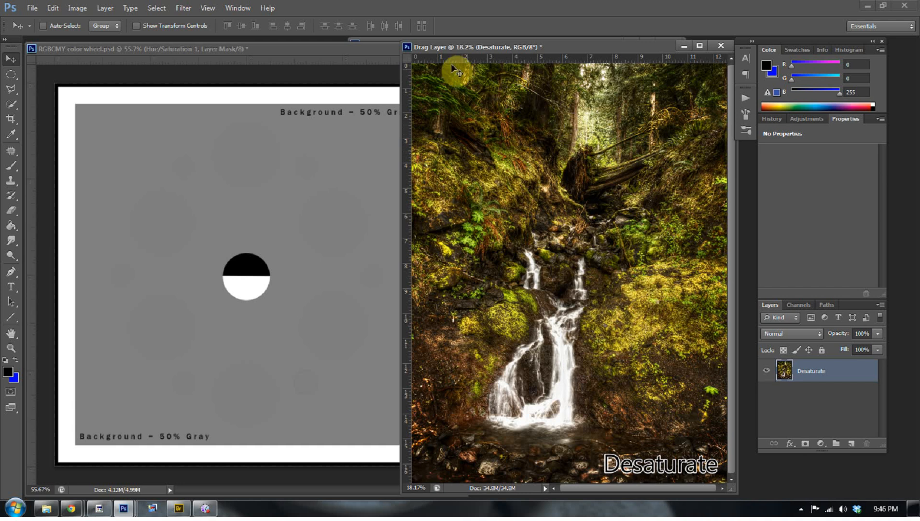
click(820, 444)
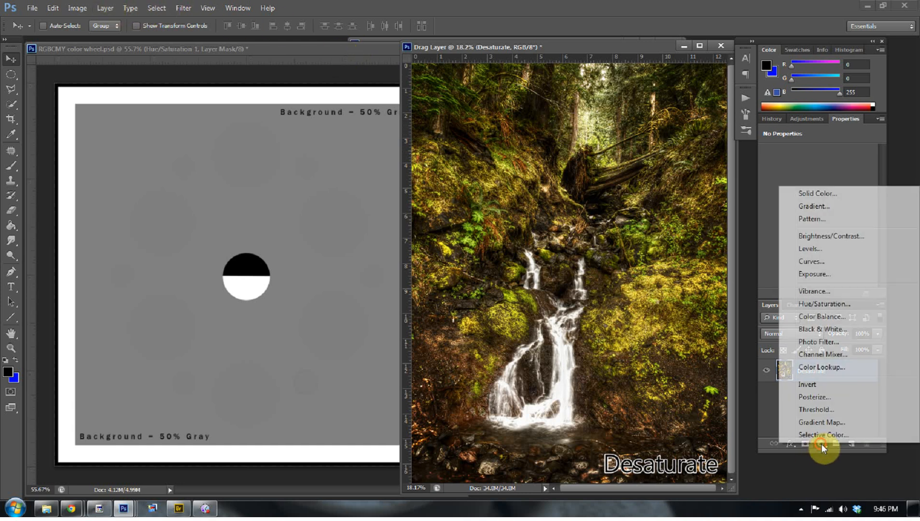
click(815, 304)
drag(820, 222, 676, 206)
key(ctrl+shift+e)
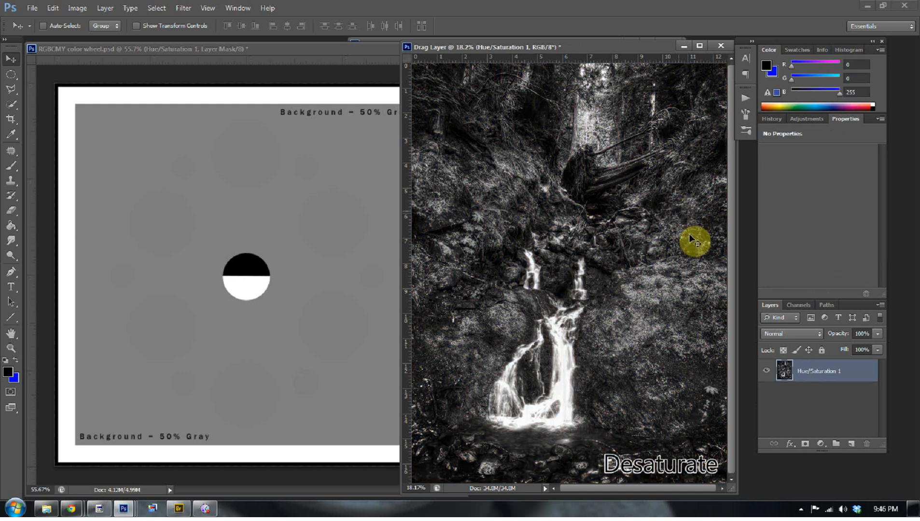
- Place a merged copy of the desaturated wheel at the Desaturate photo's lower left, and revert the wheel to its first Merge Visible state
click(194, 50)
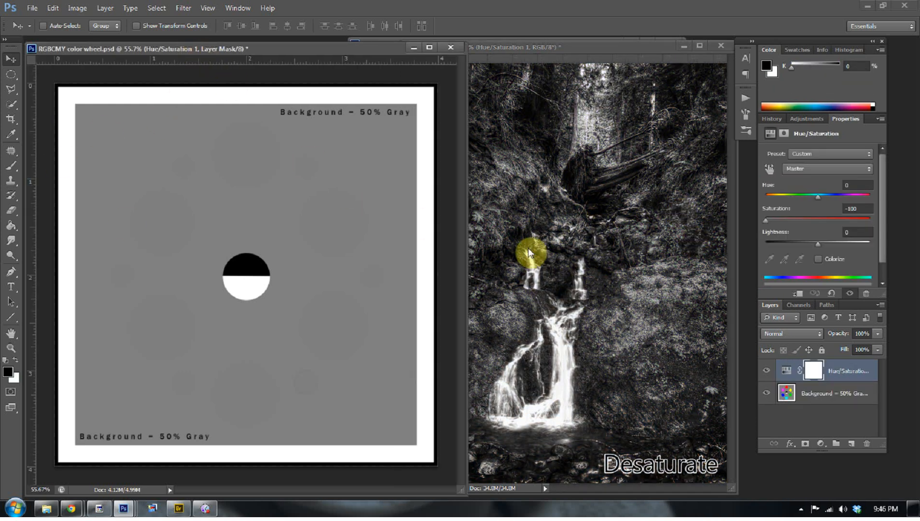
drag(366, 250, 527, 398)
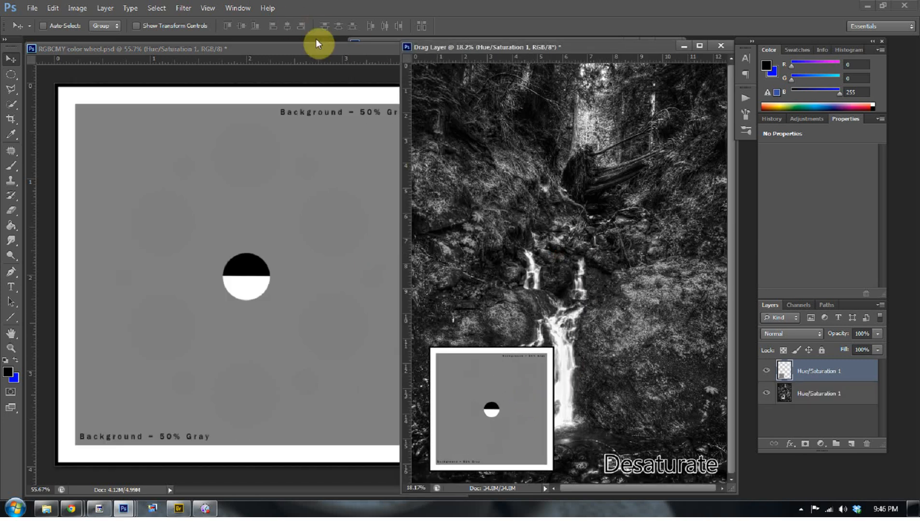
click(288, 50)
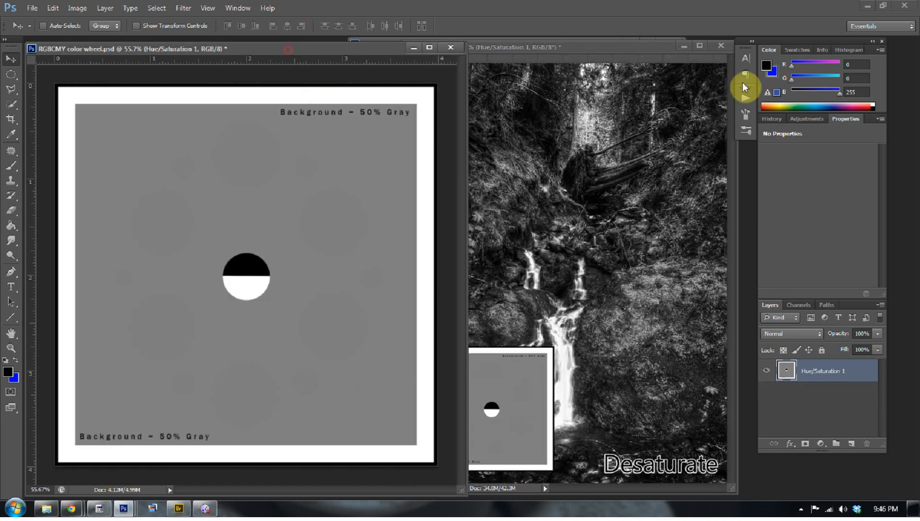
click(772, 120)
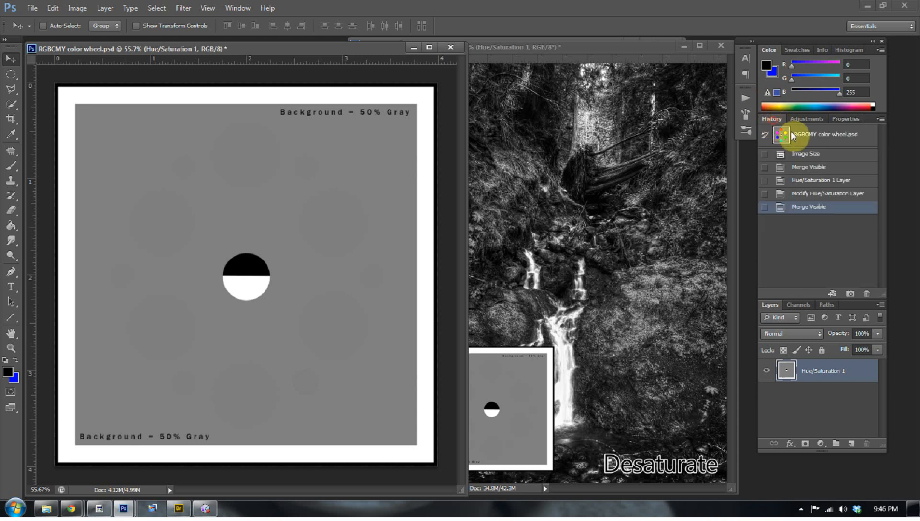
click(805, 167)
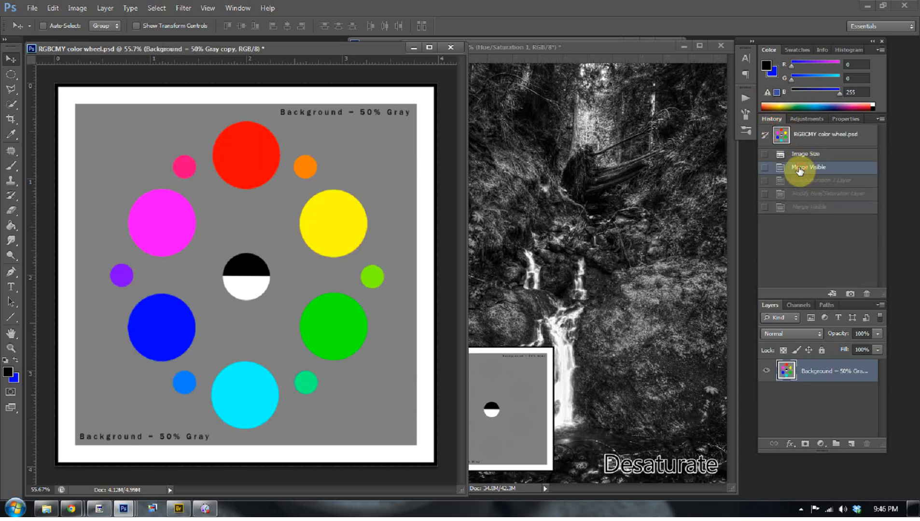
- Move the Desaturate photo window aside and bring the Channel Mixer photo beside the color wheel, keeping the wheel document active
drag(575, 49, 530, 47)
click(280, 48)
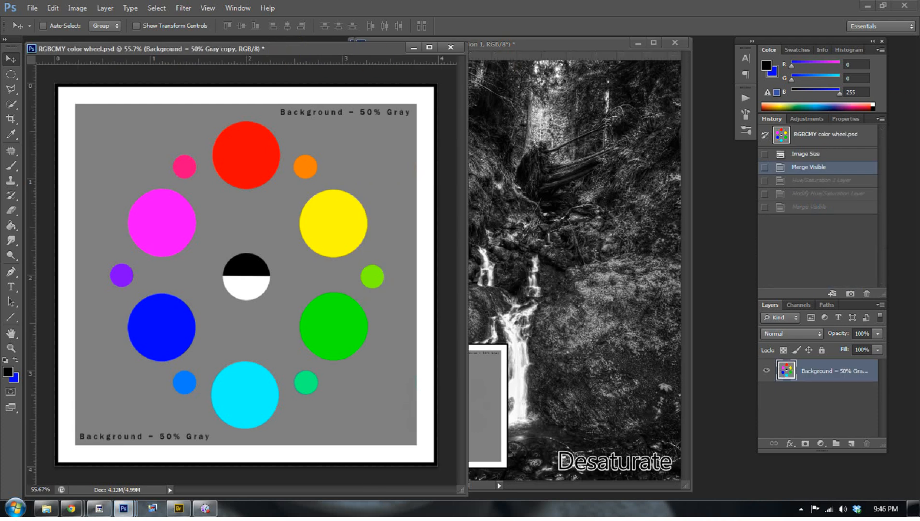
drag(827, 13, 541, 42)
click(283, 49)
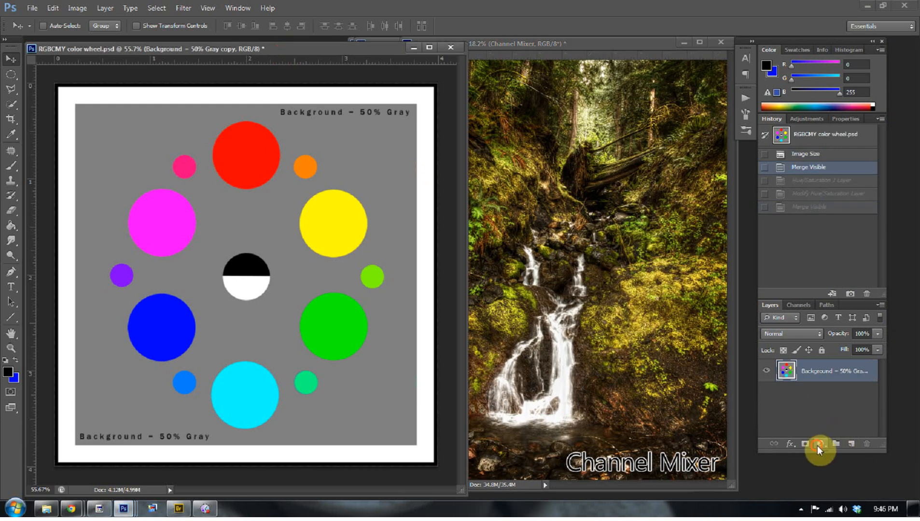
- Add a Channel Mixer adjustment layer to the color wheel, set to Monochrome with red at +31%
click(819, 444)
click(823, 455)
click(821, 443)
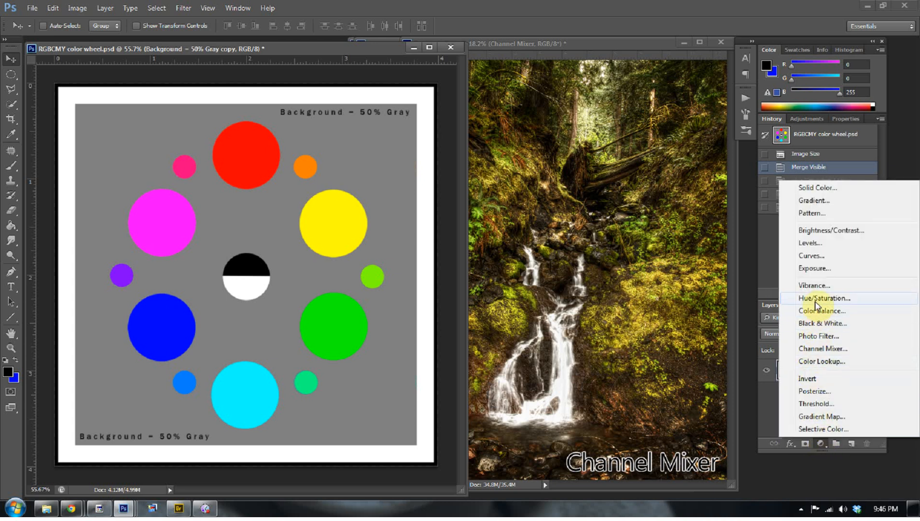
click(826, 348)
click(767, 186)
mouse_move(828, 215)
mouse_down()
mouse_move(839, 216)
mouse_move(826, 216)
mouse_up()
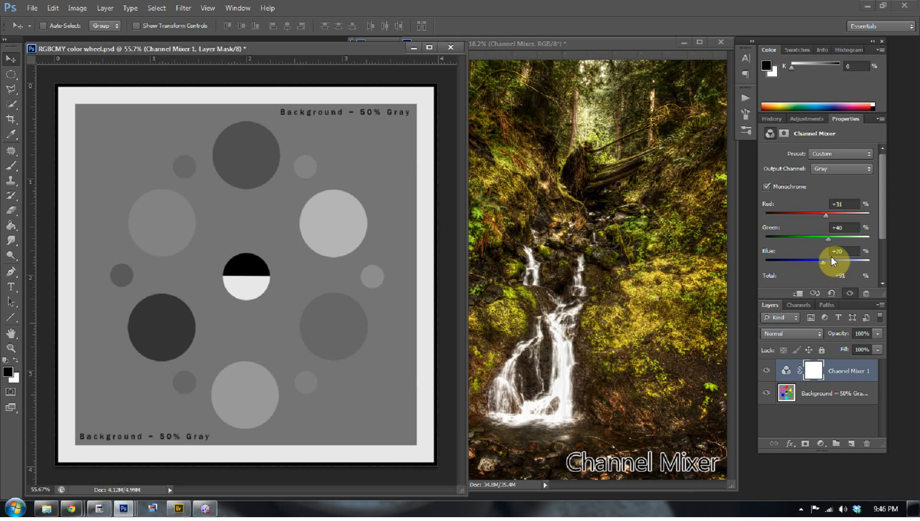
- Set the color wheel's Channel Mixer to green +31% and blue +18%
mouse_move(829, 244)
mouse_down()
mouse_move(834, 237)
mouse_move(820, 238)
mouse_move(818, 261)
mouse_move(826, 257)
mouse_up()
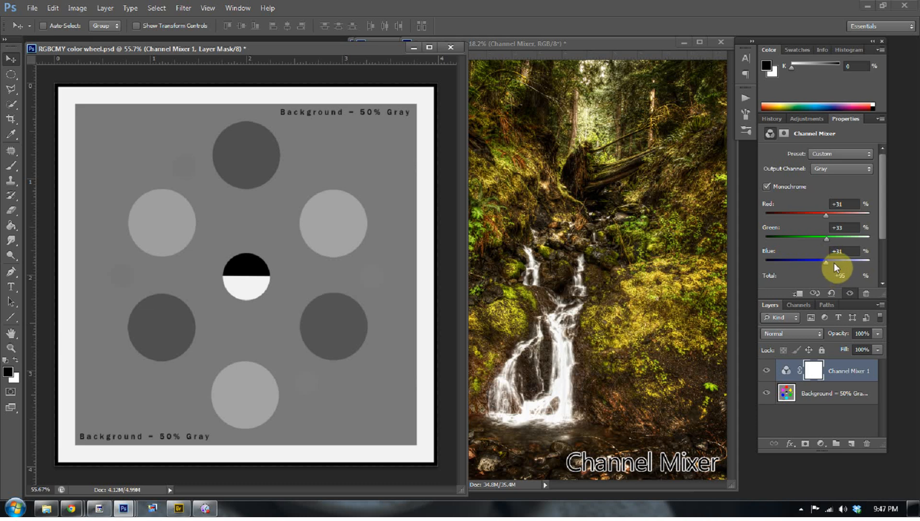
drag(825, 262, 823, 262)
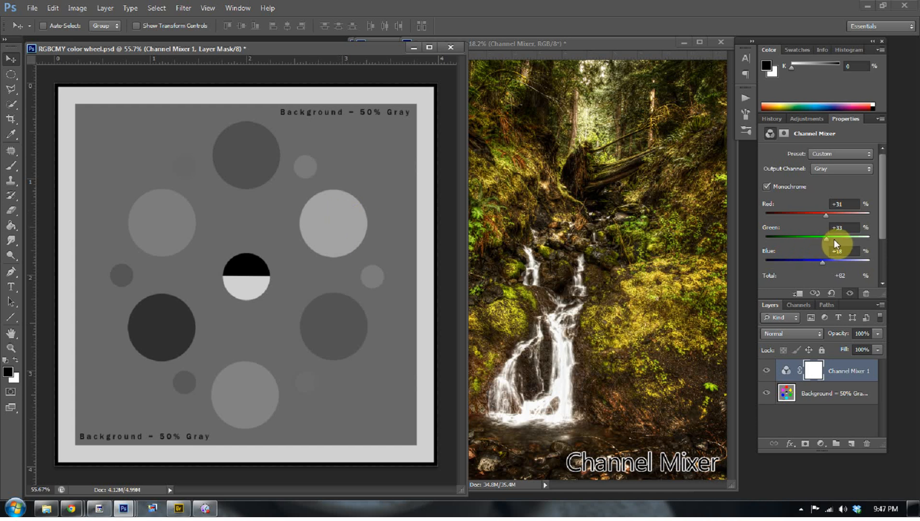
mouse_move(824, 237)
mouse_down()
mouse_move(836, 237)
mouse_move(826, 237)
mouse_up()
- Copy the Channel Mixer adjustment layer onto the waterfall photo, and place a merged copy of the gray wheel at its lower left
click(787, 364)
drag(197, 261, 556, 263)
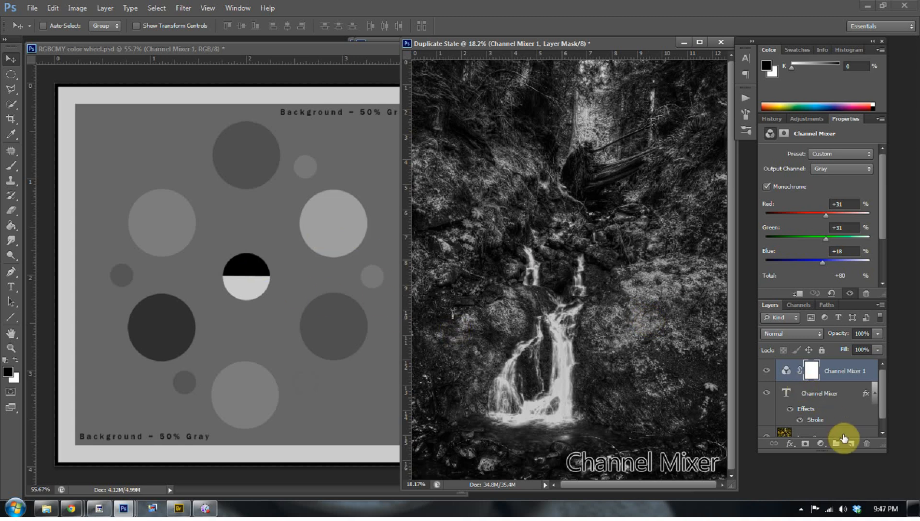
click(211, 261)
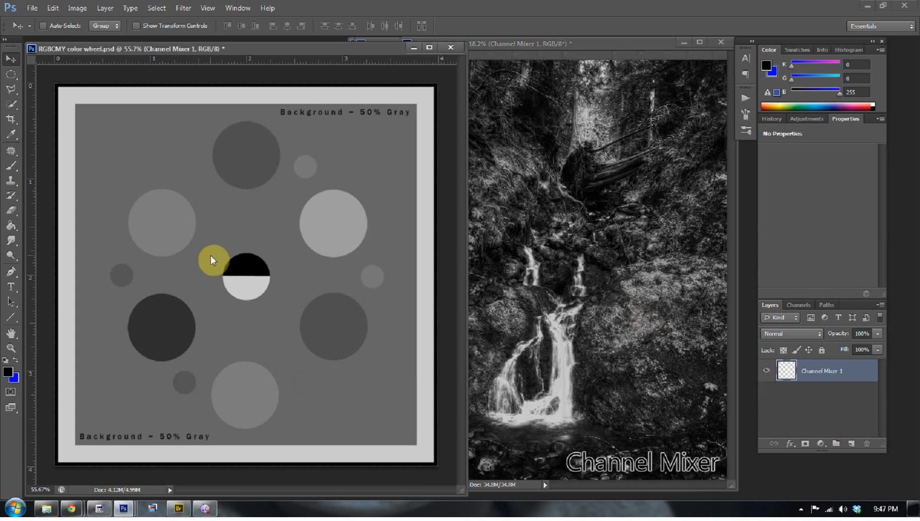
drag(211, 261, 509, 403)
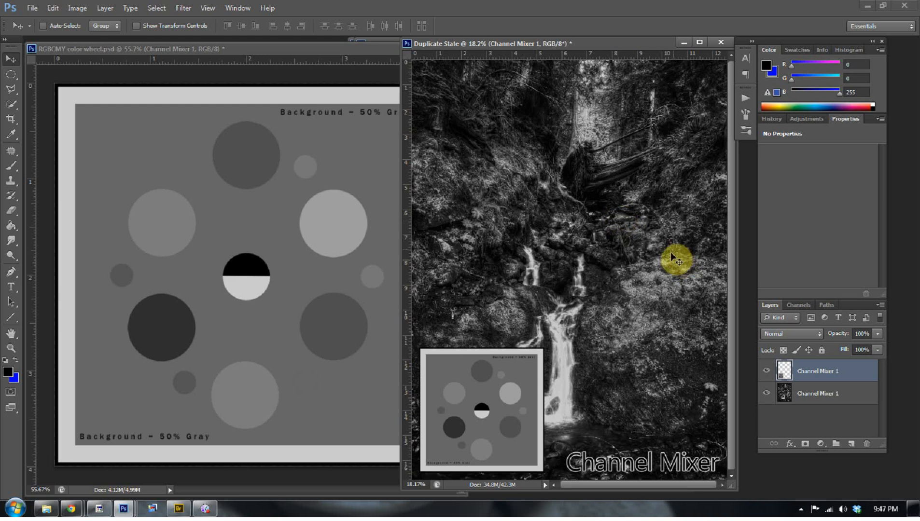
- Step the Channel Mixer photo back through its history to the Move state before the adjustment layer was copied in
click(772, 118)
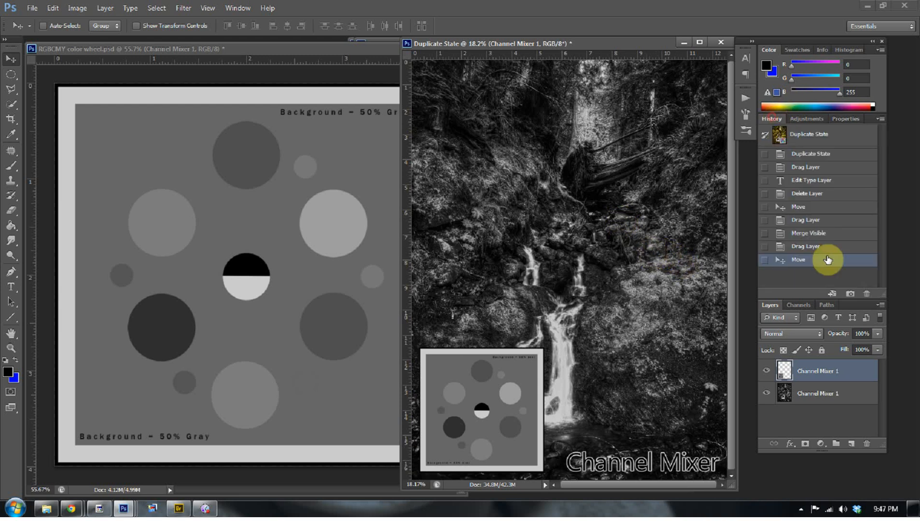
click(815, 246)
click(807, 233)
click(802, 220)
click(799, 208)
- Revert the color wheel to the state before its Channel Mixer layer and return to the Channel Mixer photo
click(369, 174)
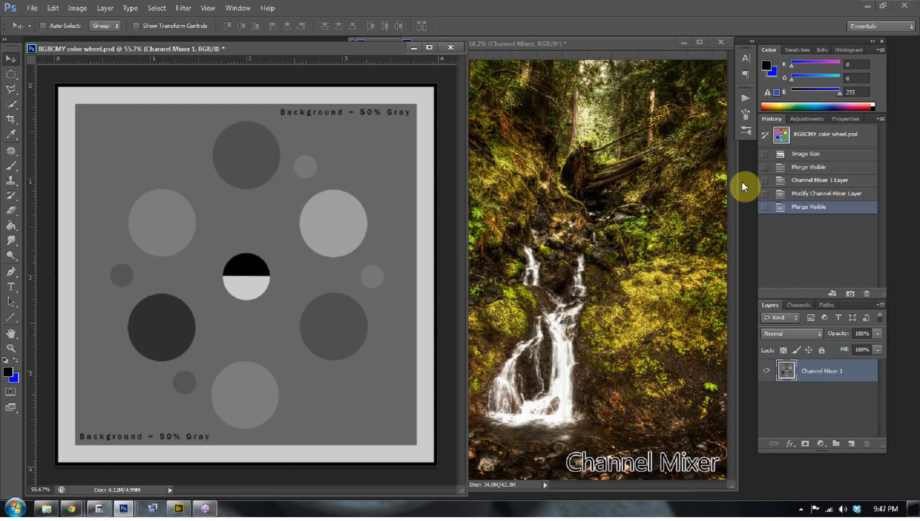
click(796, 181)
click(799, 168)
click(659, 197)
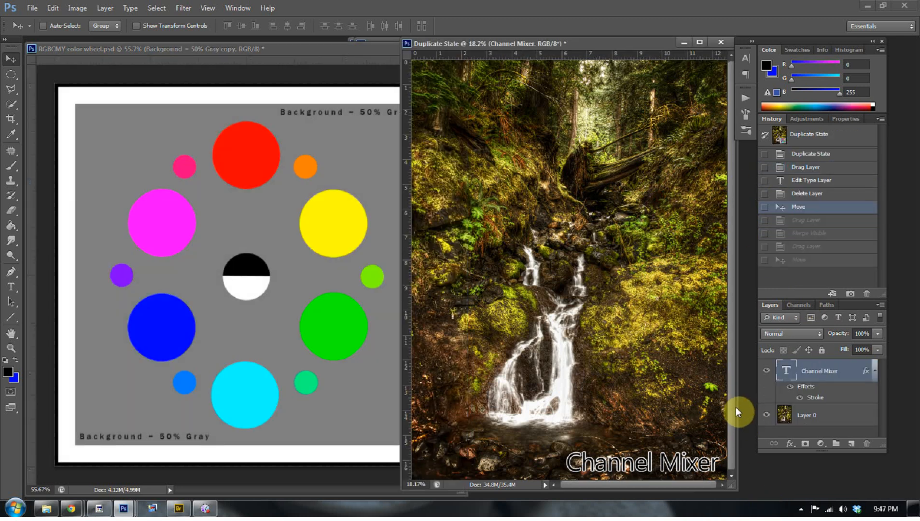
- Add a Channel Mixer adjustment layer to the Channel Mixer waterfall photo, make it monochrome, and set red to +62%
click(821, 443)
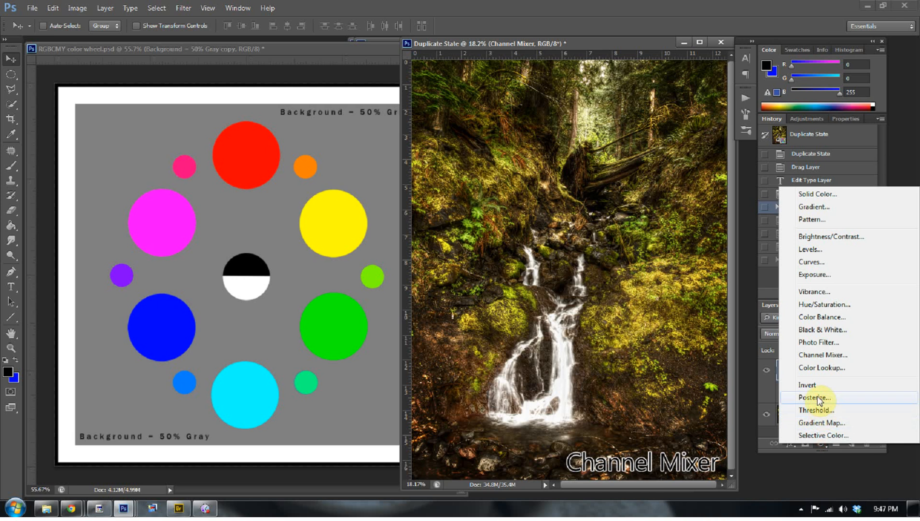
click(811, 355)
click(794, 187)
drag(826, 214, 831, 216)
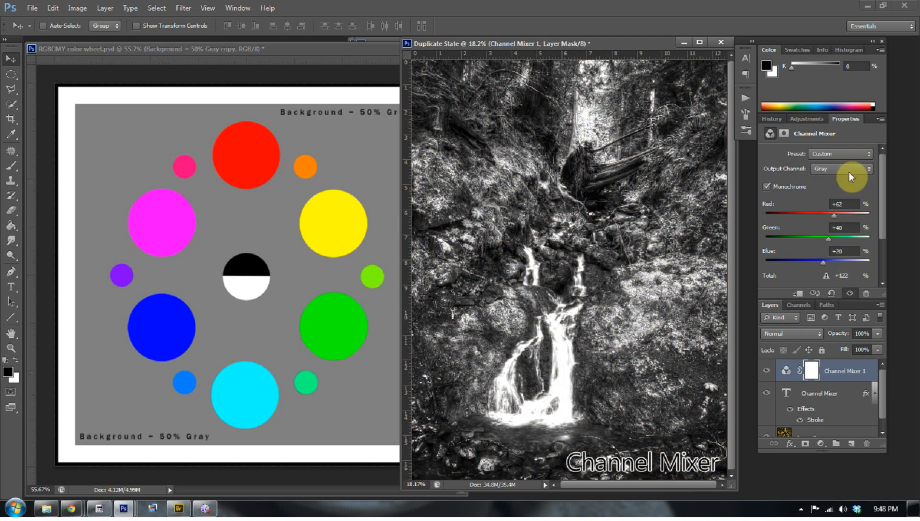
- Preview other Channel Mixer presets, including Black & White Infrared (RGB), and settle on Black & White with Green Filter (RGB)
click(839, 153)
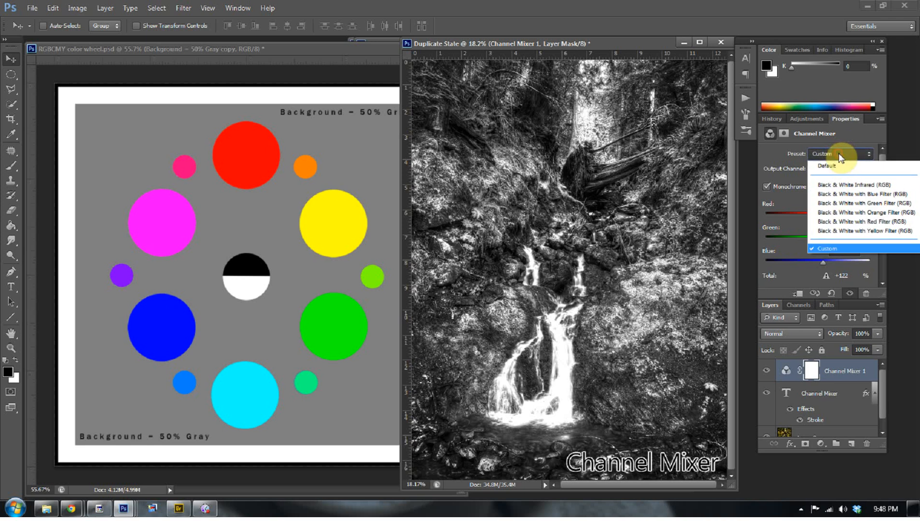
click(839, 186)
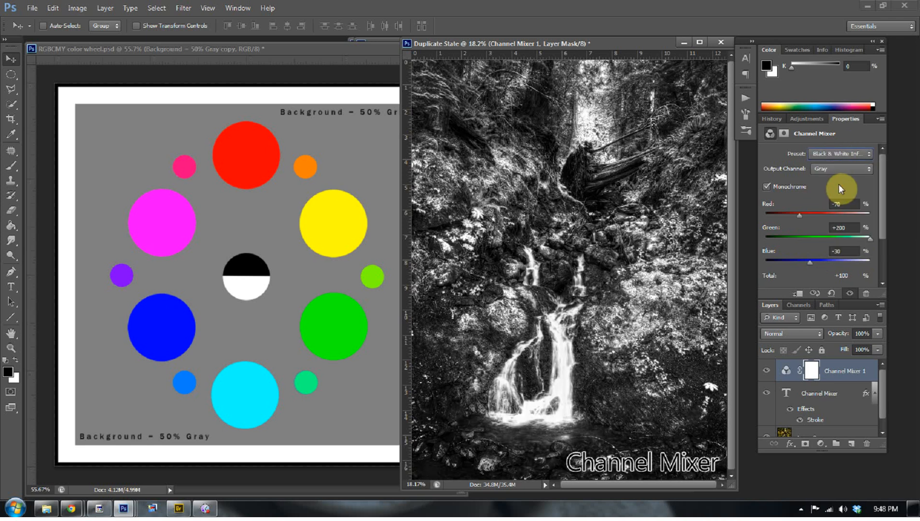
click(828, 147)
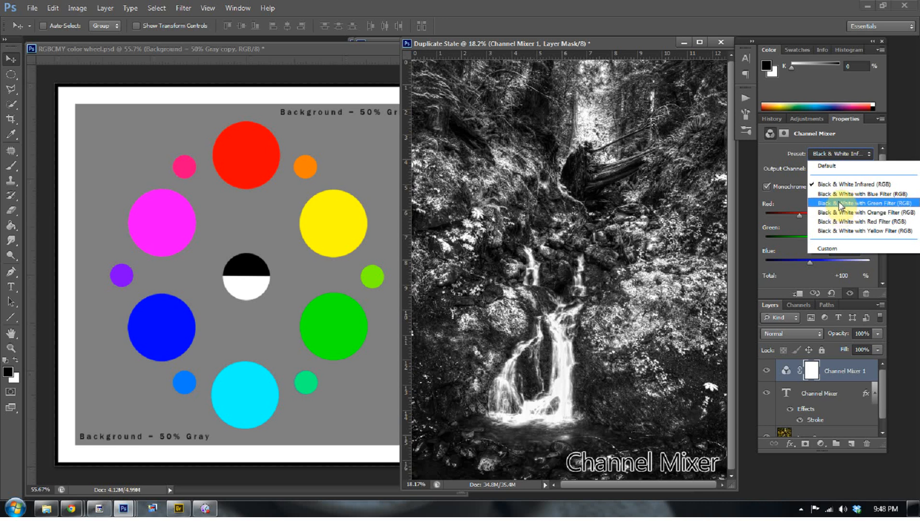
click(842, 221)
click(839, 160)
click(832, 196)
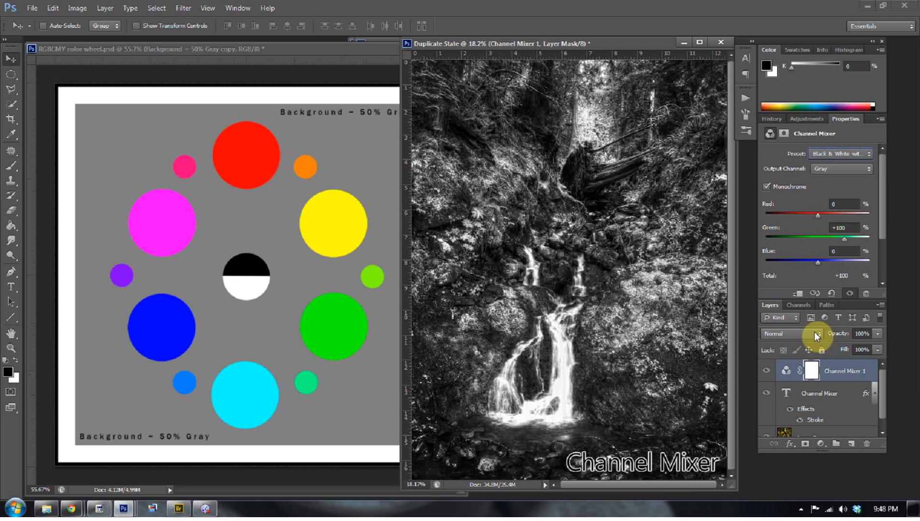
- Copy the Channel Mixer adjustment layer onto the color wheel and compare the wheel with the layer hidden and shown
click(787, 373)
drag(785, 372, 287, 299)
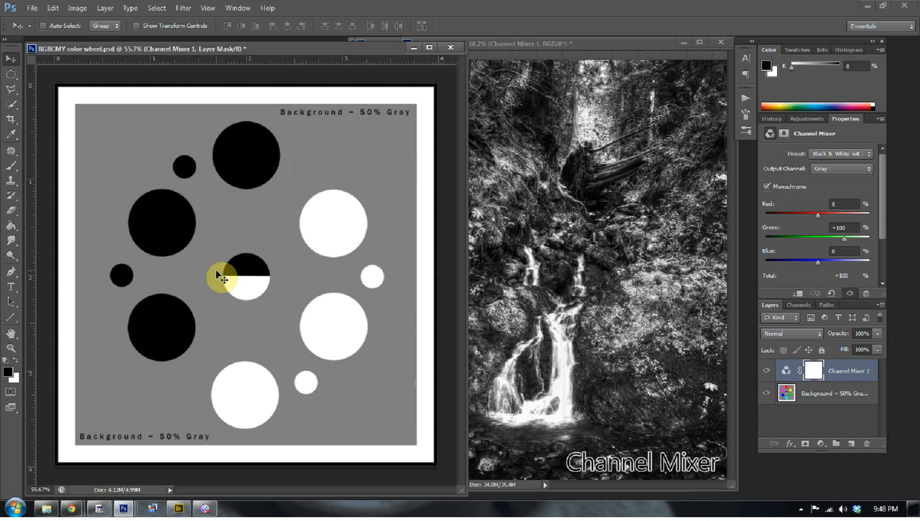
click(767, 371)
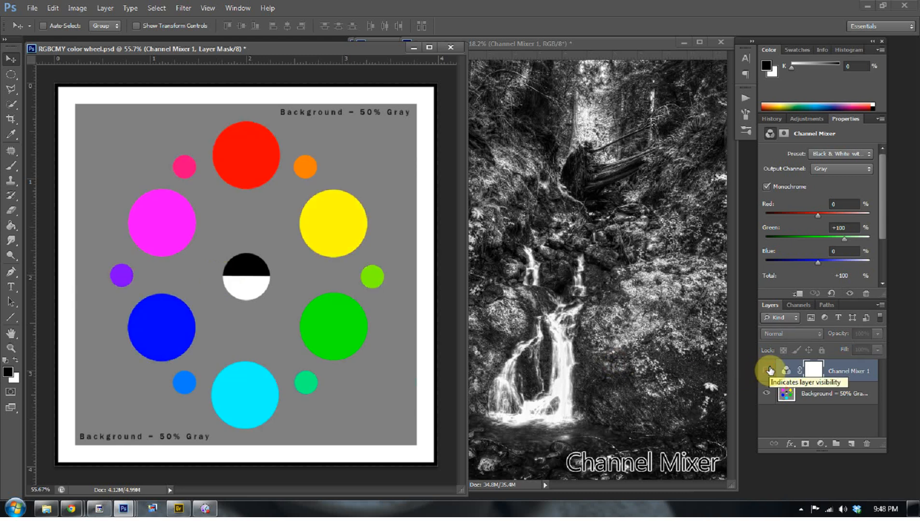
click(770, 371)
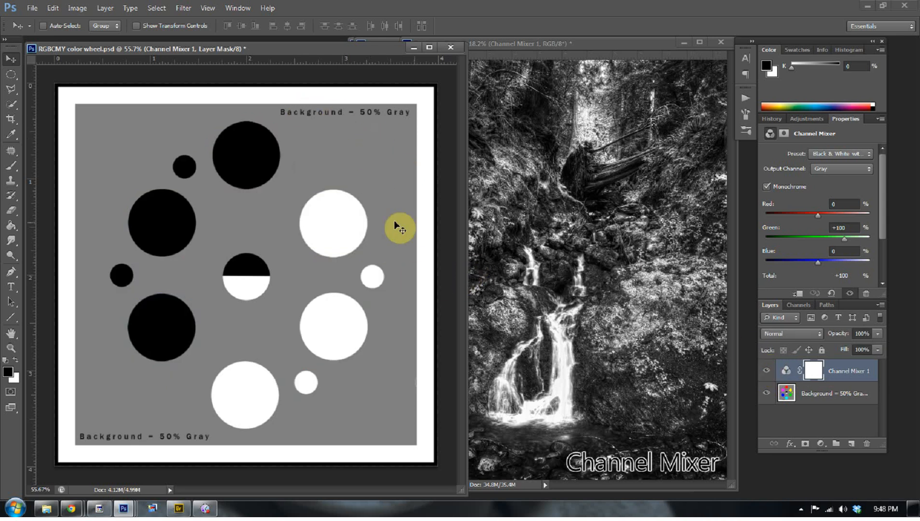
- Merge the color wheel's visible layers and place a copy of the gray wheel at the waterfall photo's lower left
click(365, 265)
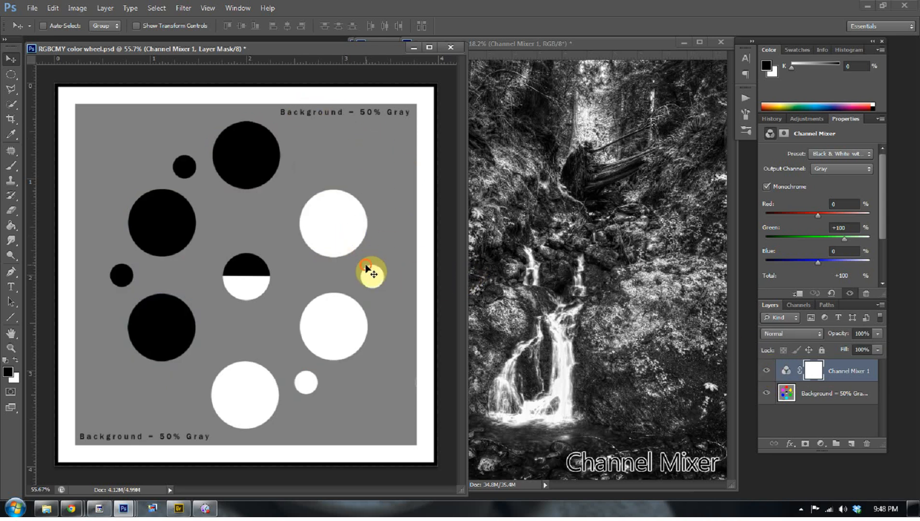
key(ctrl+shift+e)
drag(366, 266, 509, 410)
- Revert the color wheel through its history to the full-color state before the Channel Mixer layer was copied in
click(346, 51)
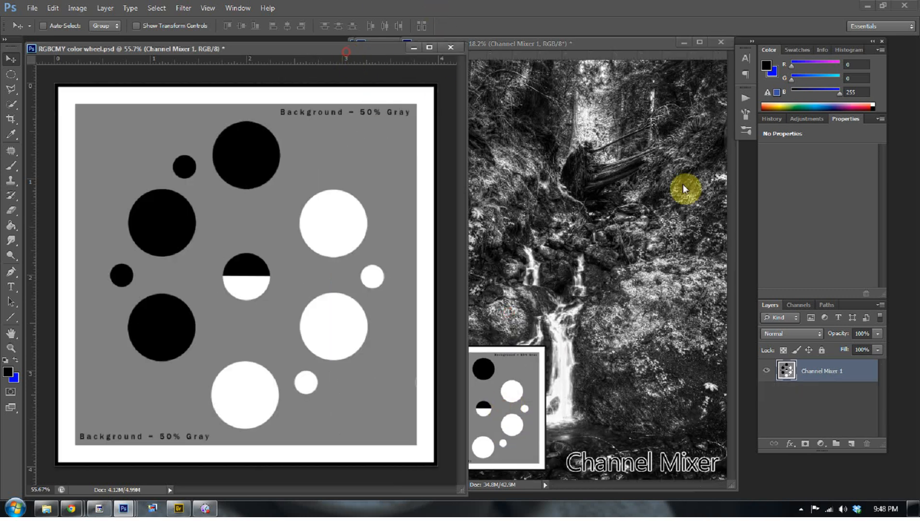
click(774, 119)
click(801, 167)
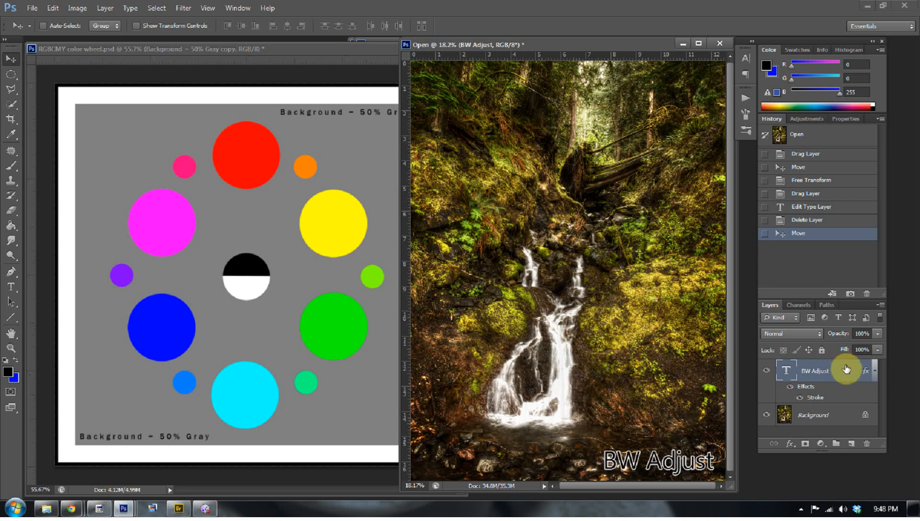
- Merge the BW Adjust photo's visible layers and add a Black & White adjustment layer above the background
key(ctrl+e)
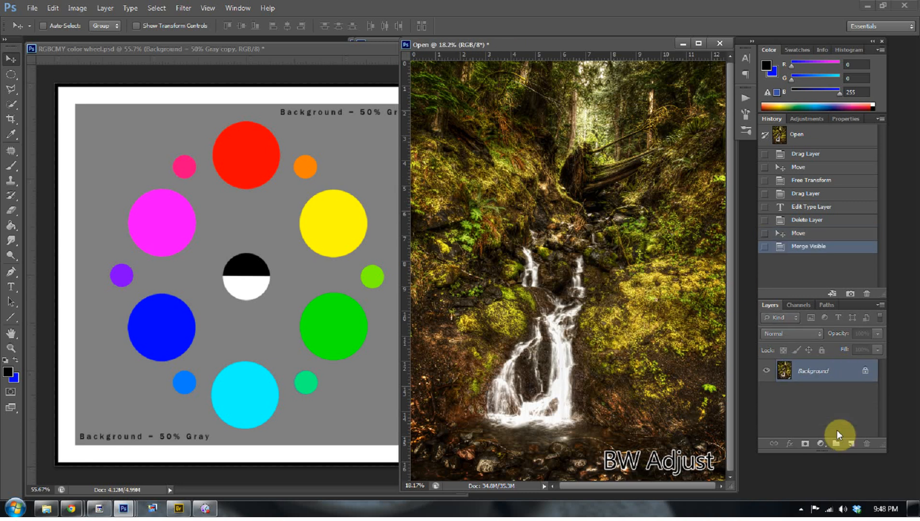
click(822, 444)
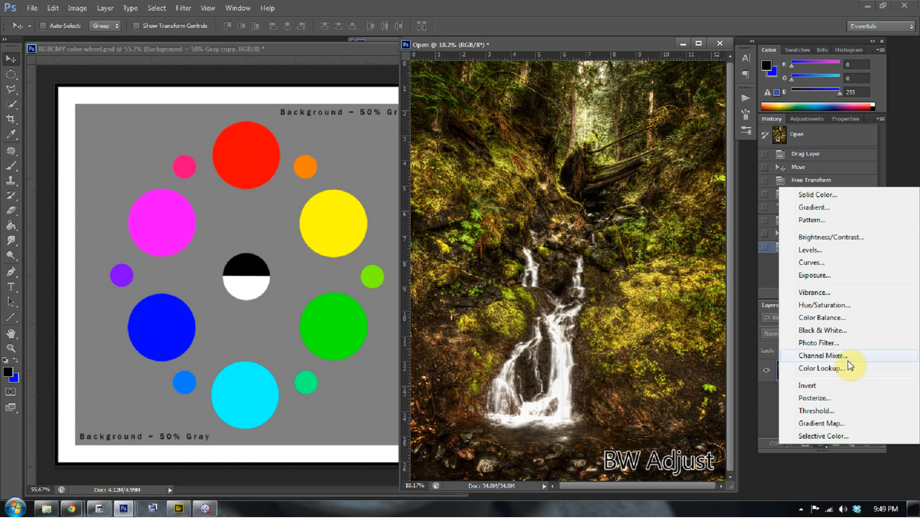
click(820, 445)
click(821, 445)
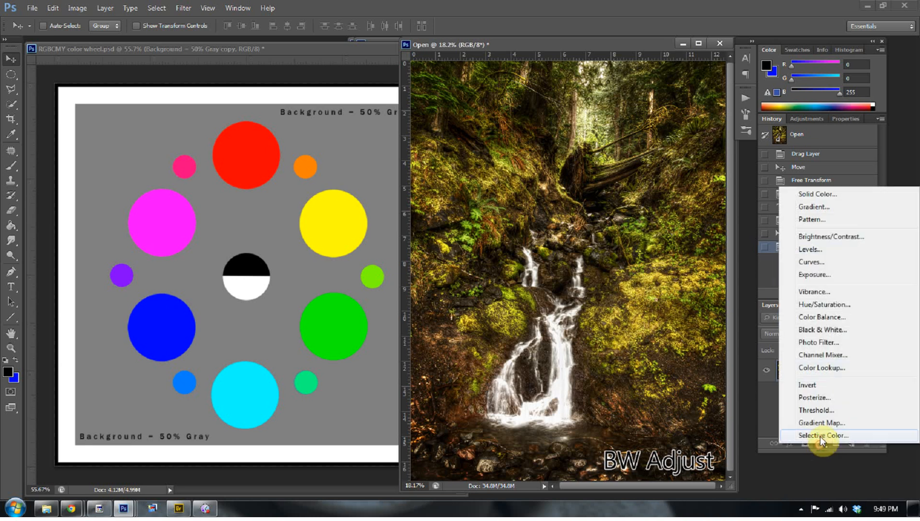
click(812, 330)
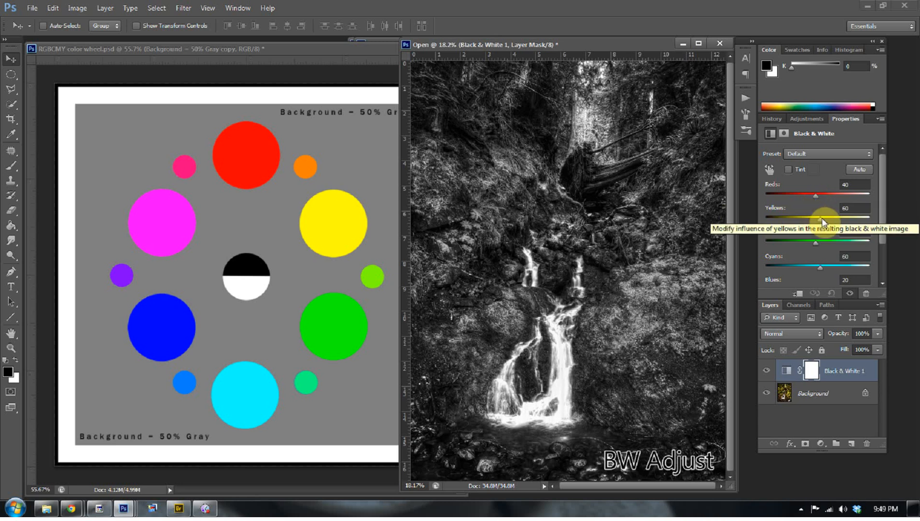
- Set the Black & White adjustment to yellows 130, greens -107, reds -32 and cyans 31, and compare it hidden and shown
drag(821, 221, 835, 222)
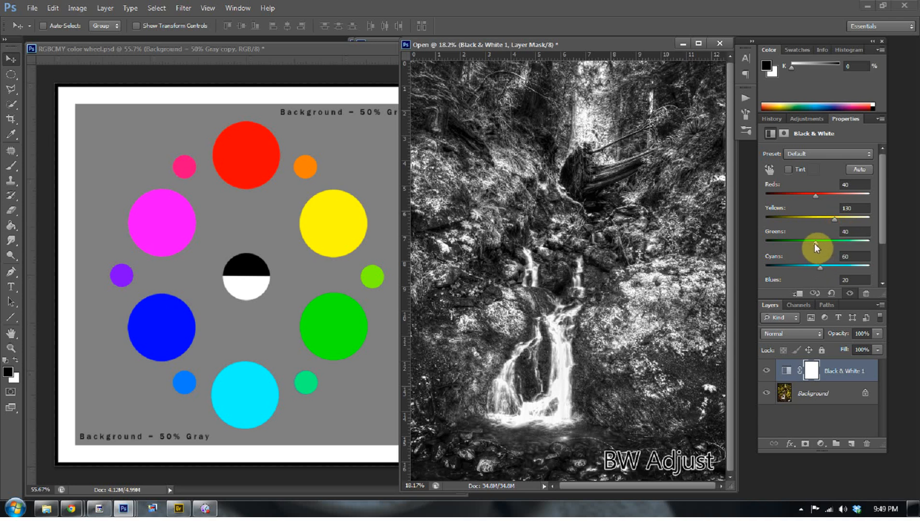
drag(816, 244, 789, 243)
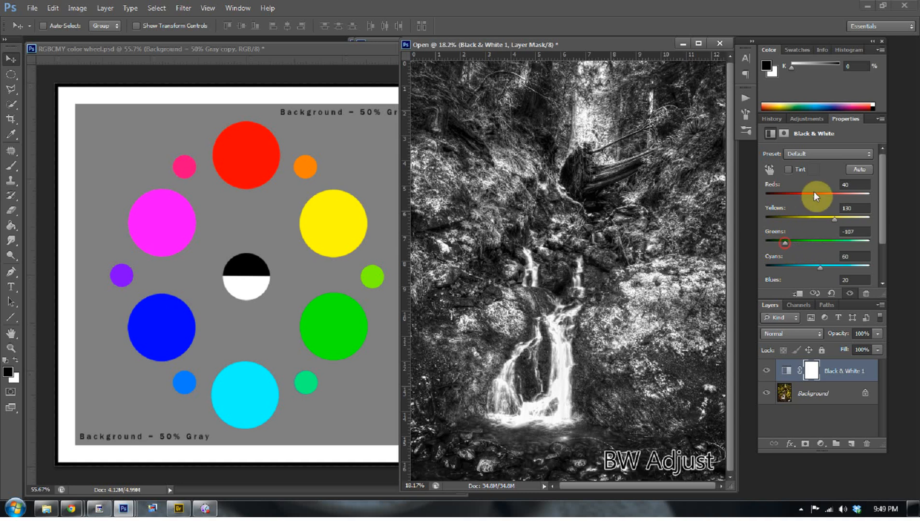
mouse_move(813, 197)
mouse_down()
mouse_move(832, 198)
mouse_move(804, 198)
mouse_up()
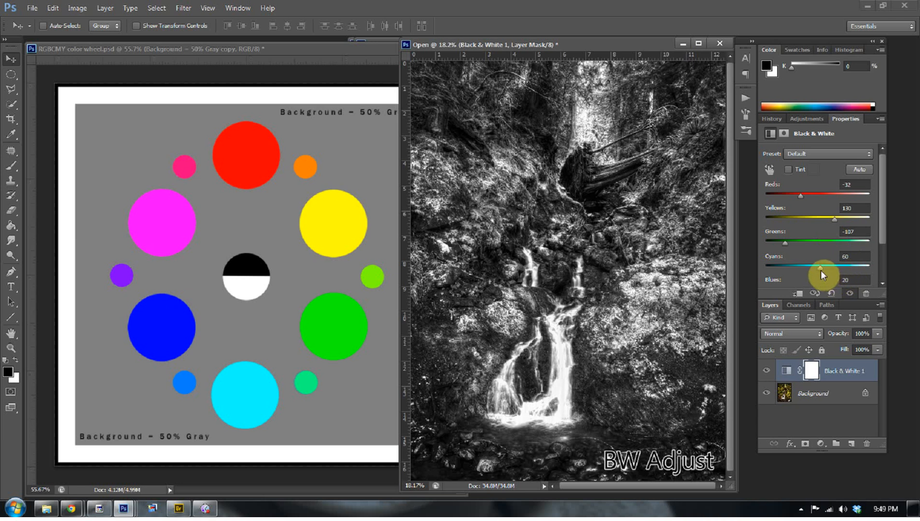
drag(835, 271, 815, 271)
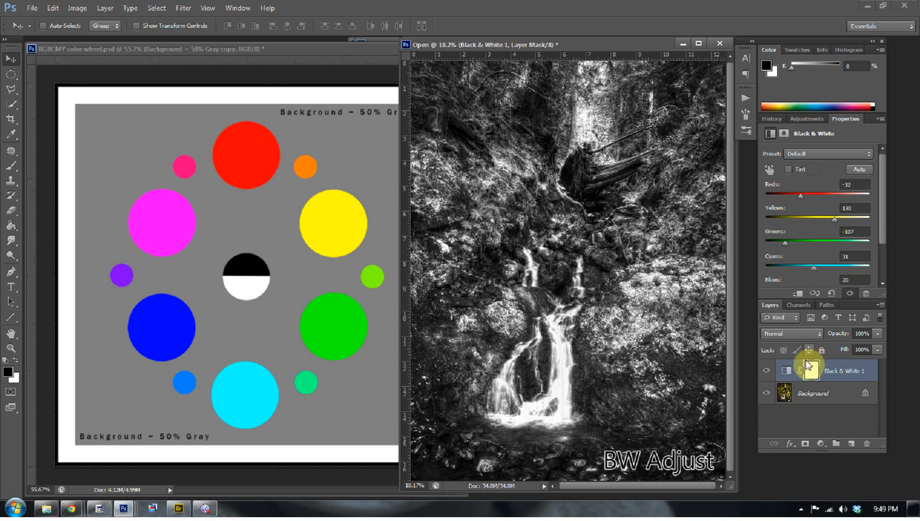
click(767, 371)
click(767, 371)
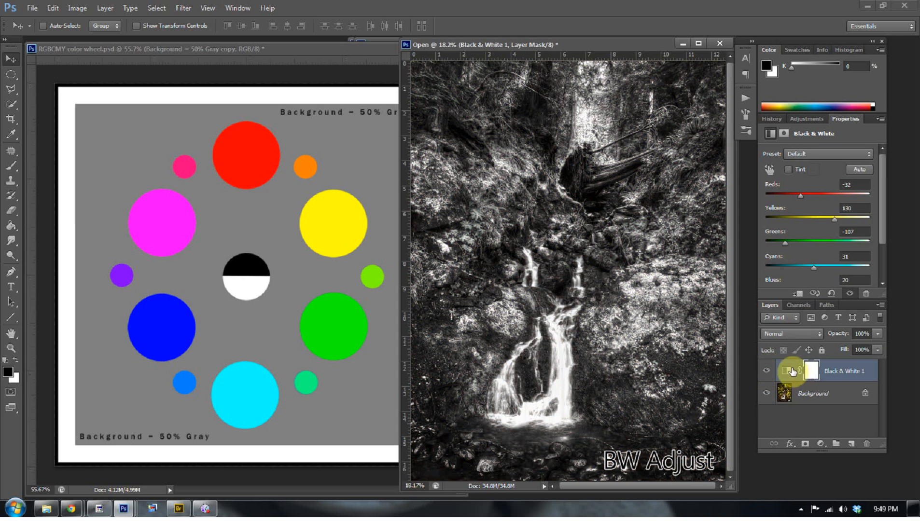
- Copy the Black & White adjustment layer onto the color wheel, and place a merged copy of the gray wheel at the BW Adjust photo's lower left
drag(797, 375, 325, 353)
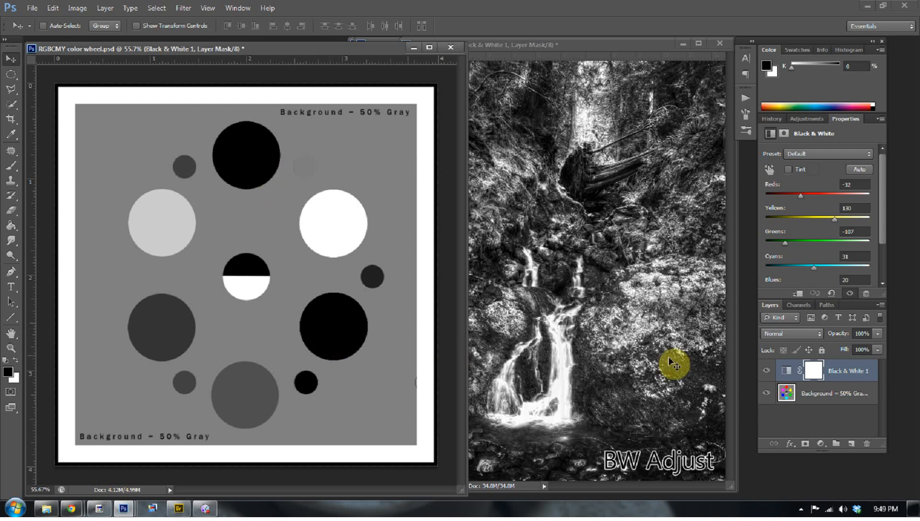
click(767, 372)
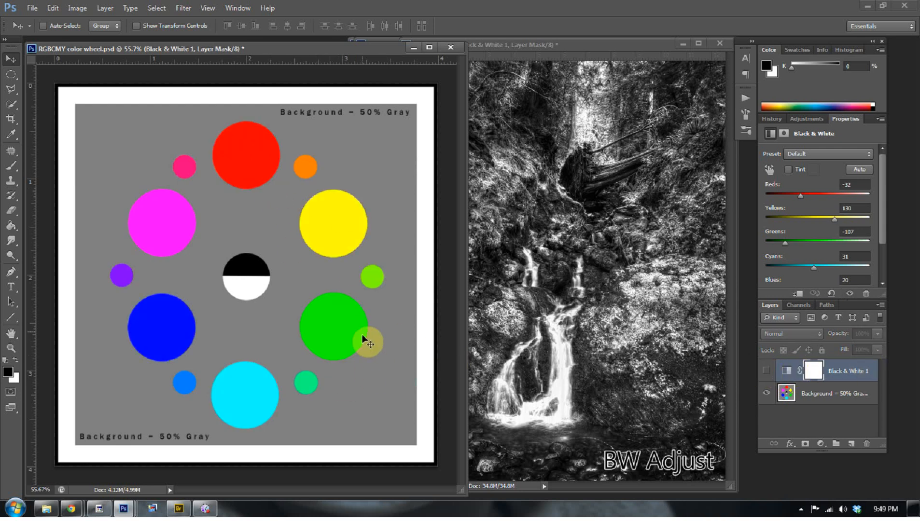
click(767, 372)
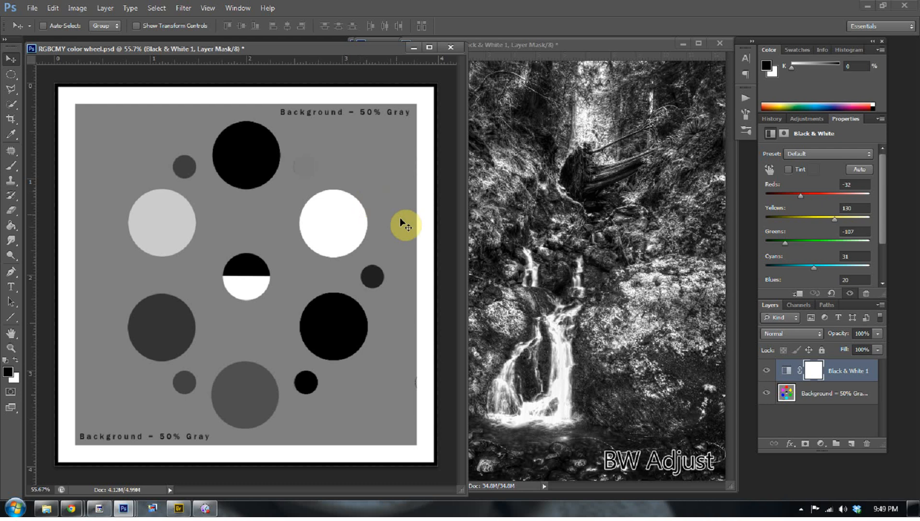
key(ctrl+shift+e)
drag(313, 193, 512, 397)
- Revert the color wheel through its history to the full-color state before the Black & White layer was copied in
click(273, 125)
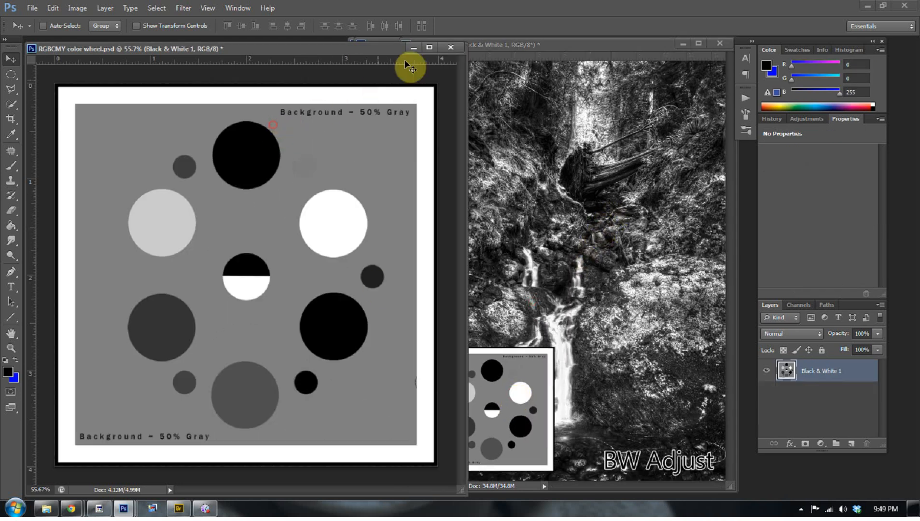
click(771, 118)
click(802, 180)
click(804, 167)
- Bring the LAB Mode waterfall photo beside the color wheel and convert it to Lab Color, merging its layers
key(ctrl+Tab)
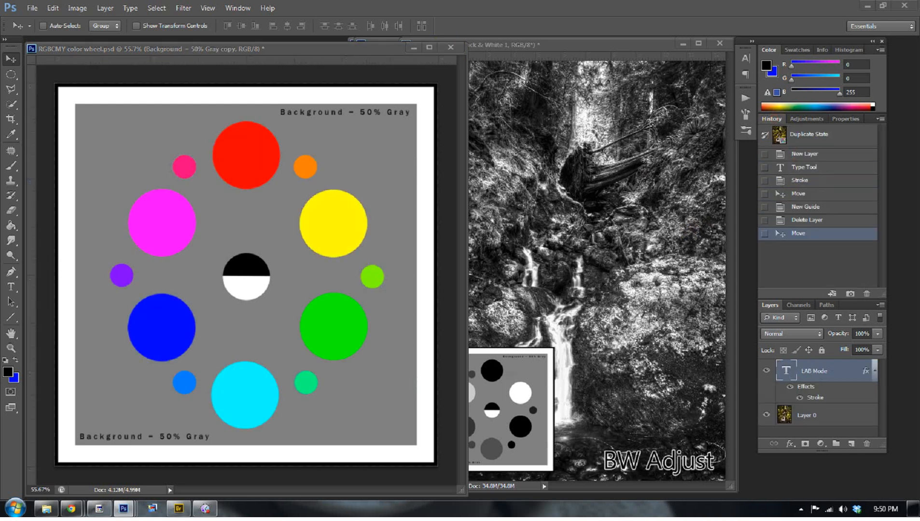
drag(919, 19, 591, 42)
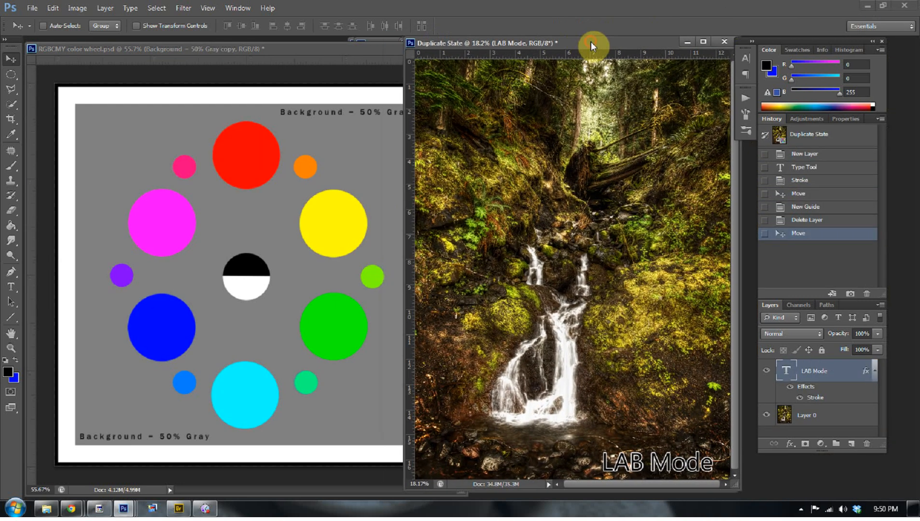
click(77, 7)
mouse_move(90, 20)
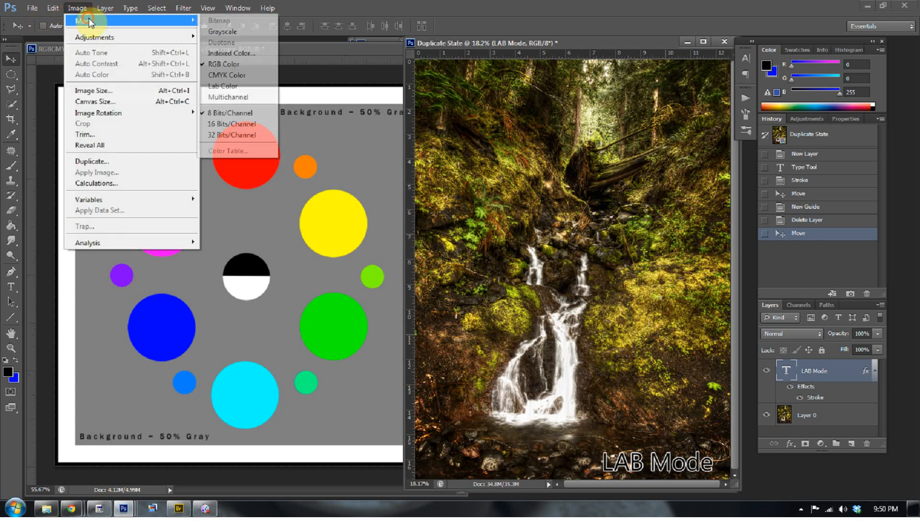
click(223, 86)
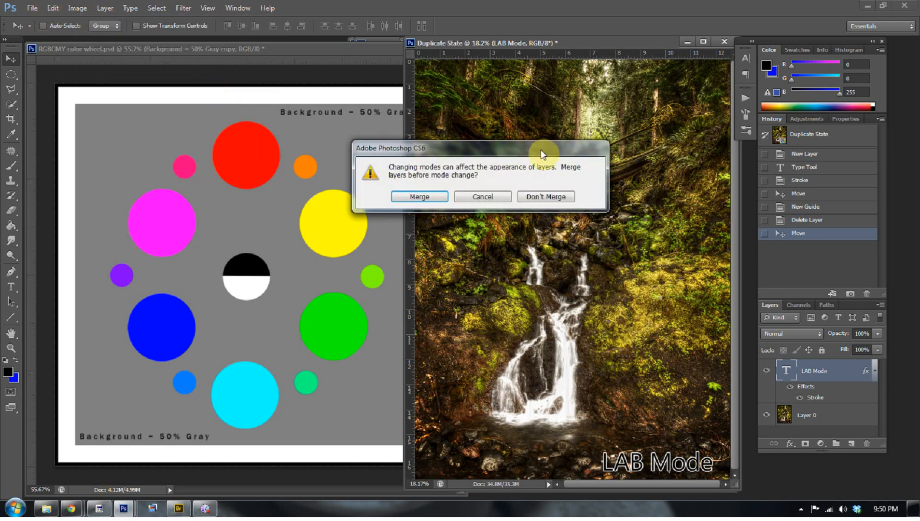
click(434, 197)
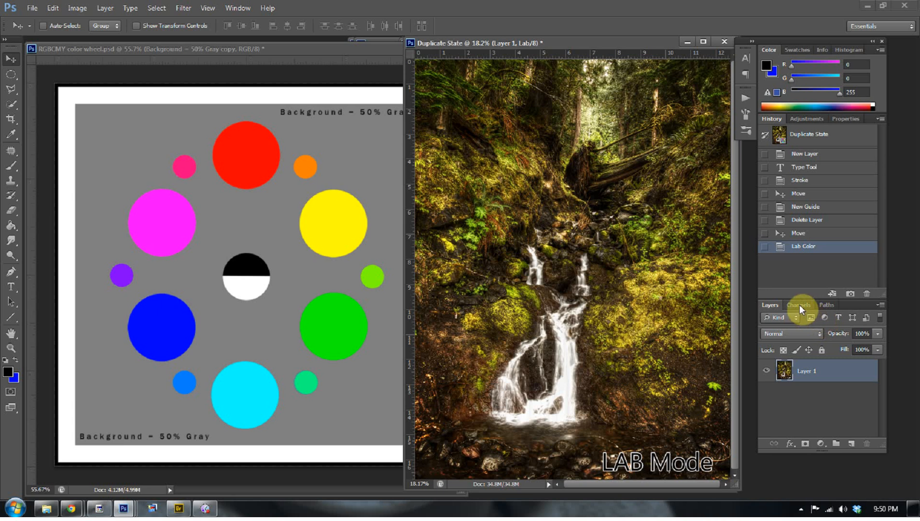
- Delete the a and b channels of the LAB Mode photo, leaving only the lightness information
click(799, 305)
click(796, 362)
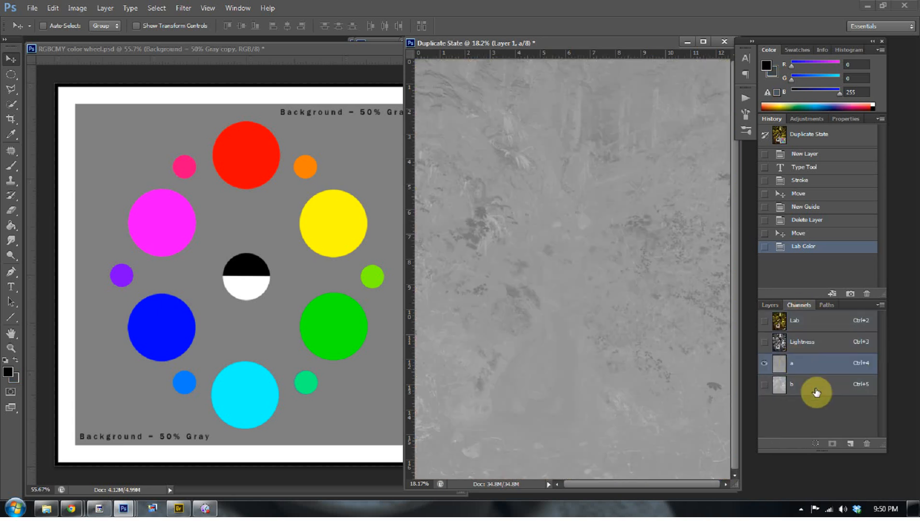
shift+click(816, 392)
drag(817, 368, 868, 441)
click(420, 198)
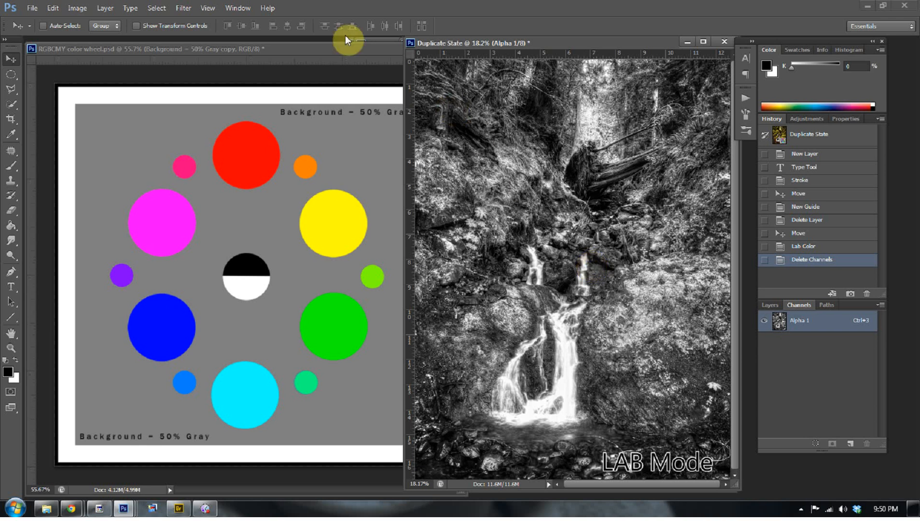
- Convert the LAB Mode photo from Multichannel to Grayscale mode
click(77, 10)
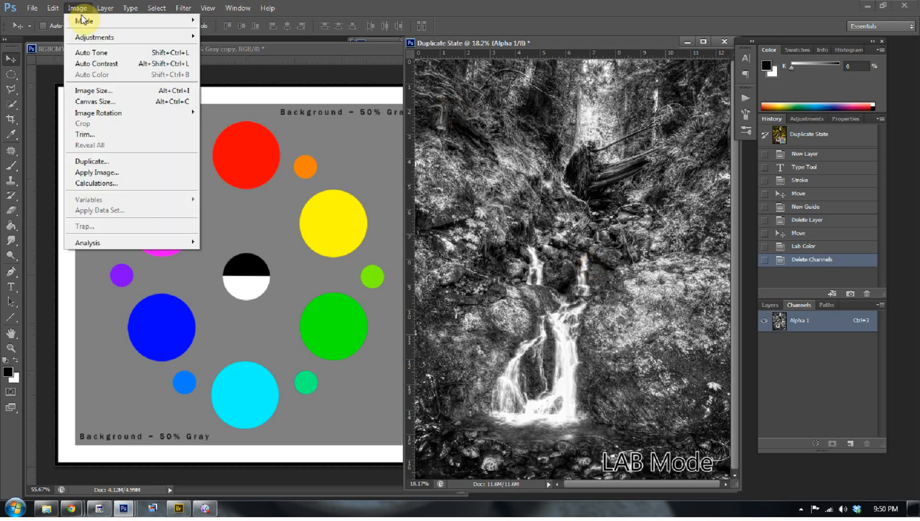
mouse_move(170, 24)
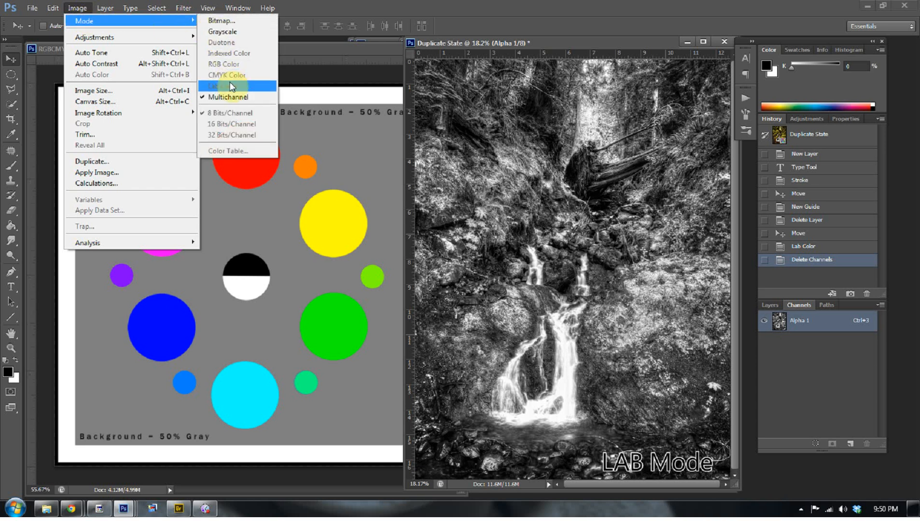
click(226, 31)
- Convert the LAB Mode photo from Grayscale to RGB Color
click(82, 8)
mouse_move(125, 20)
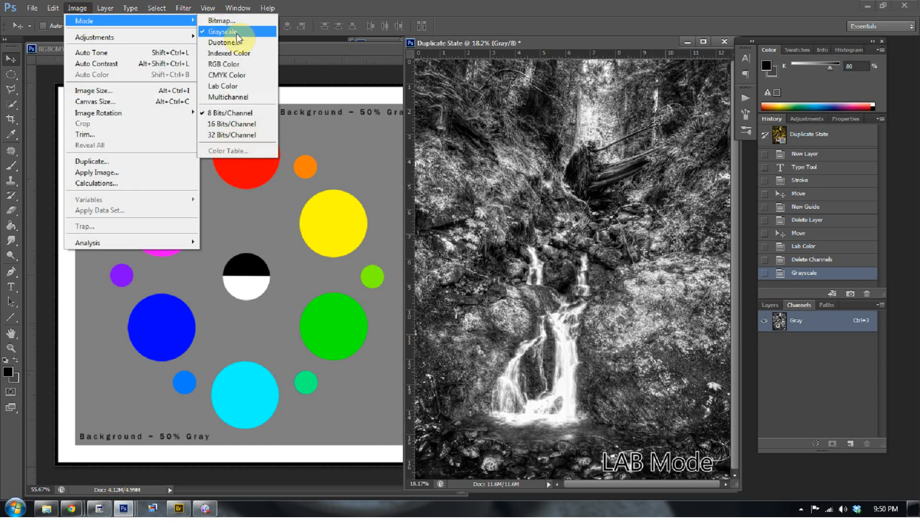
click(251, 65)
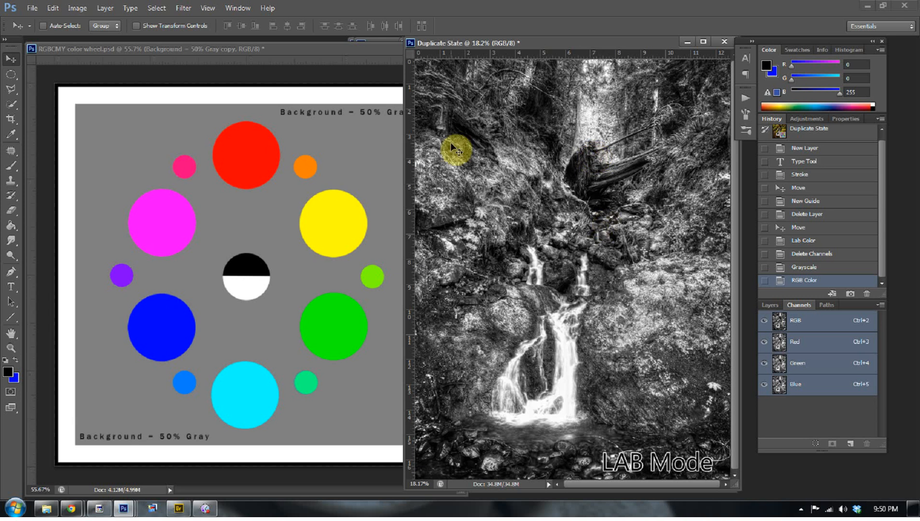
- Run the recorded "Lab B and W" action on the color wheel document
click(322, 57)
click(745, 98)
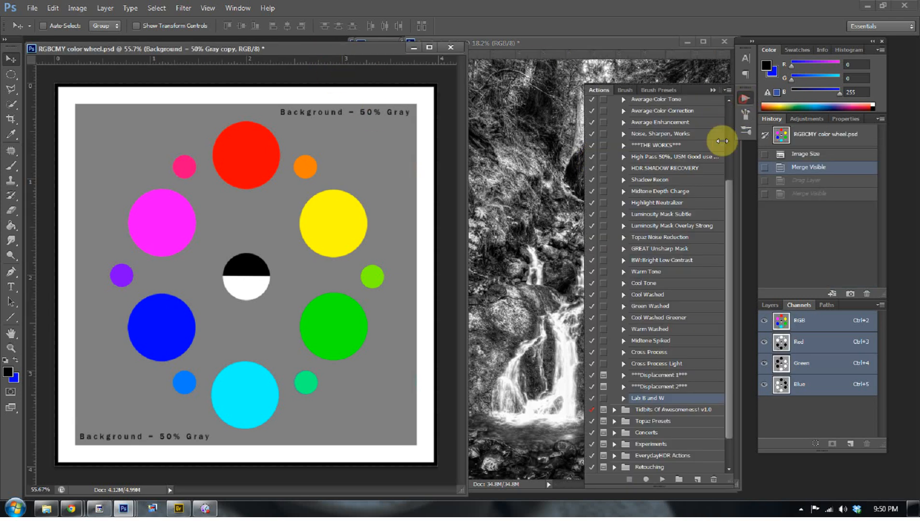
click(663, 480)
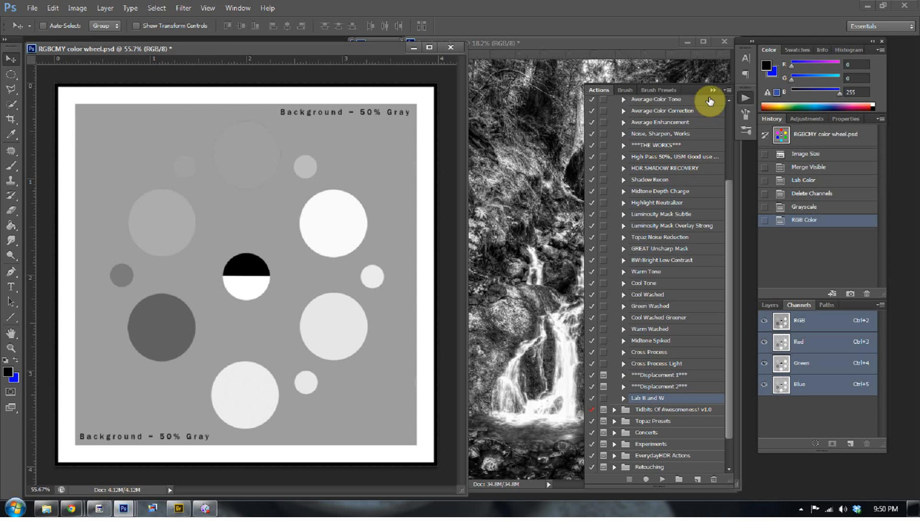
click(712, 90)
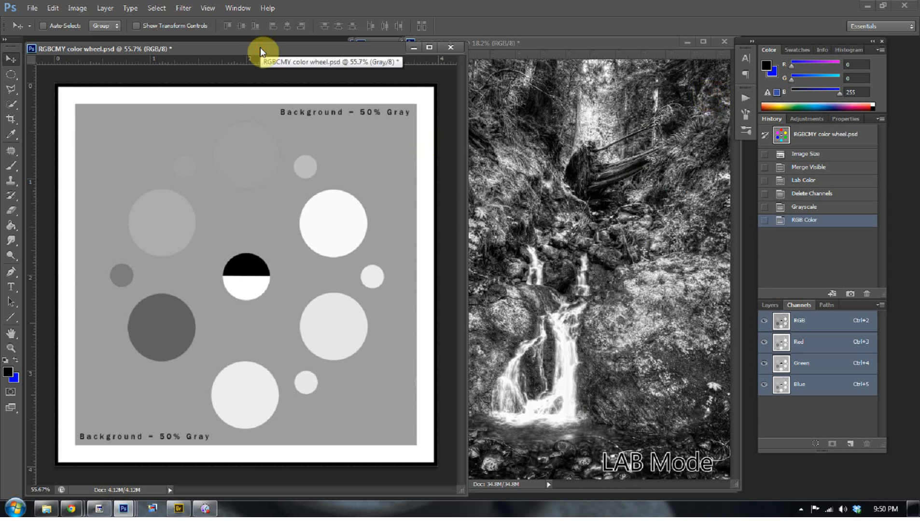
- Copy the converted color wheel onto the LAB Mode photo's lower-left corner, and revert the original wheel to its Merge Visible history state
drag(164, 185, 482, 400)
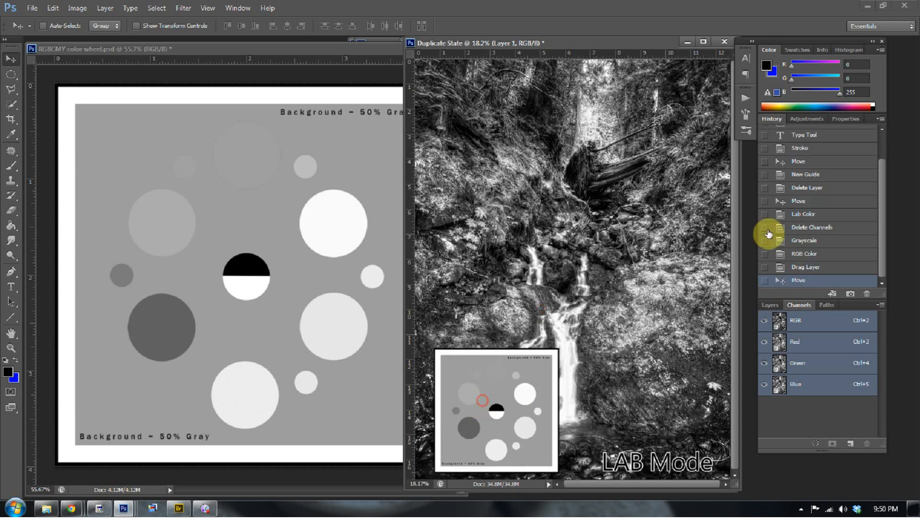
click(770, 305)
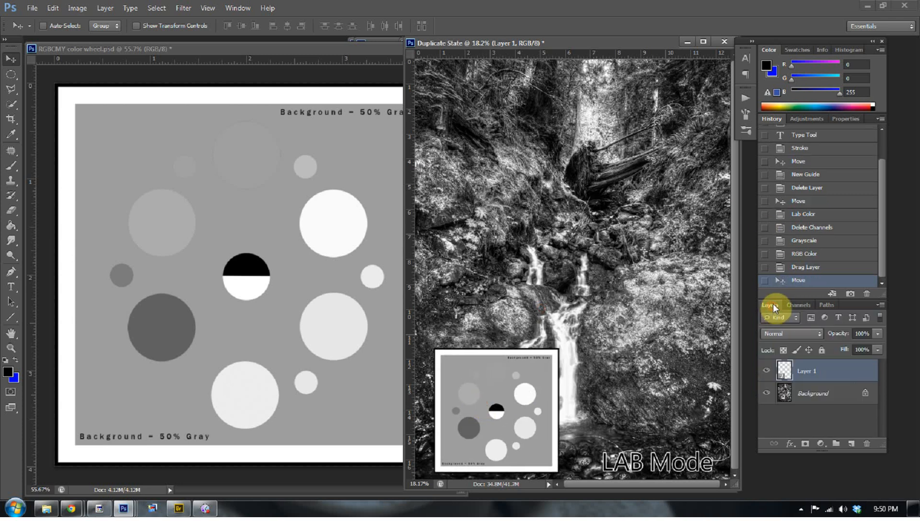
click(364, 128)
click(803, 167)
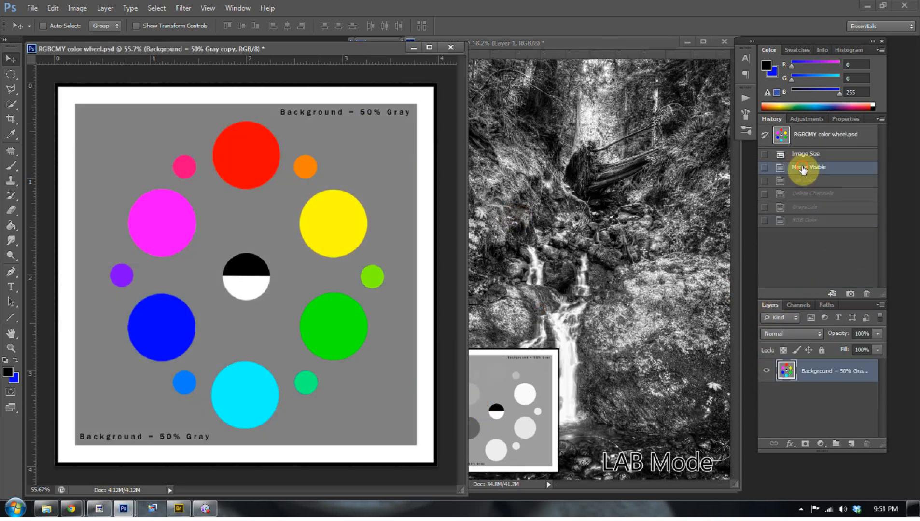
- Bring the Gradient Map photo beside the color wheel and add a Gradient Map adjustment layer to it
drag(919, 8, 638, 42)
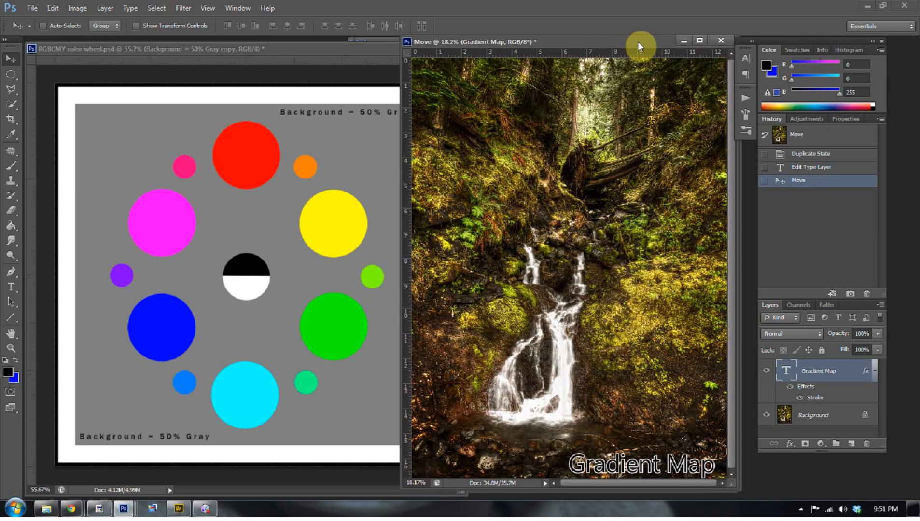
click(325, 50)
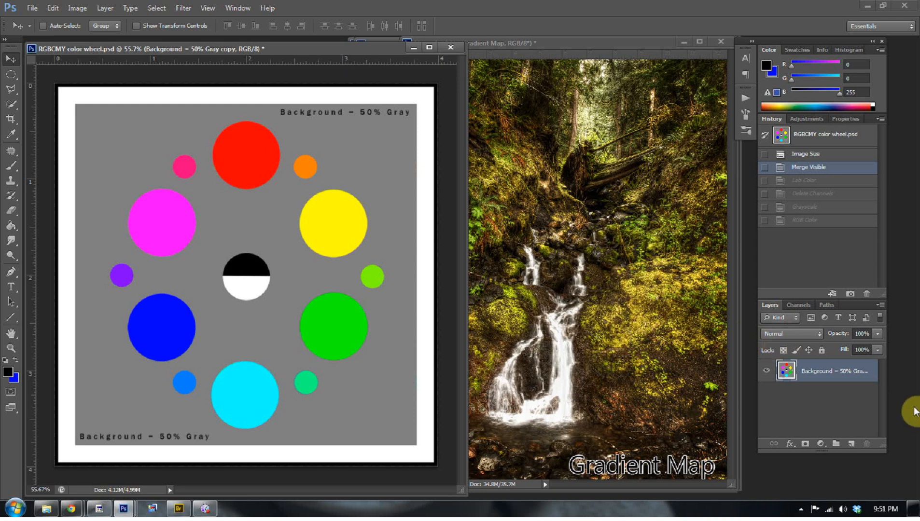
click(599, 46)
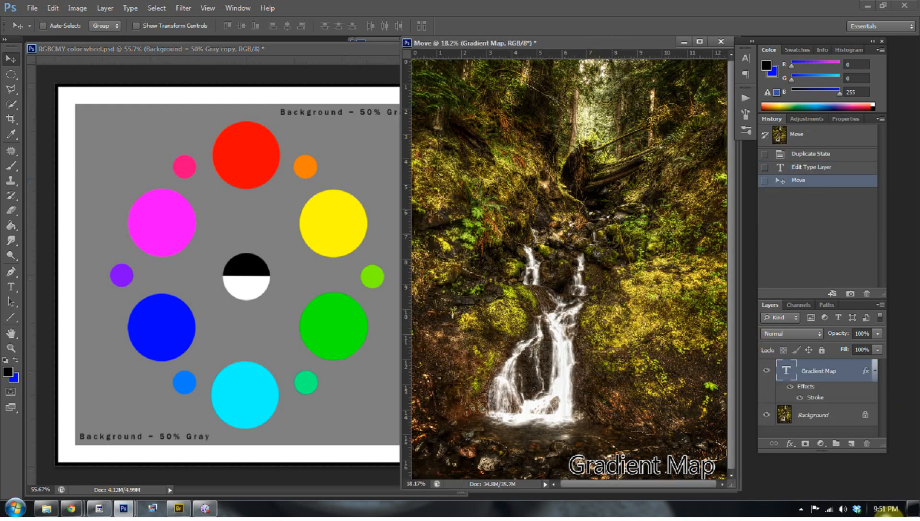
click(823, 444)
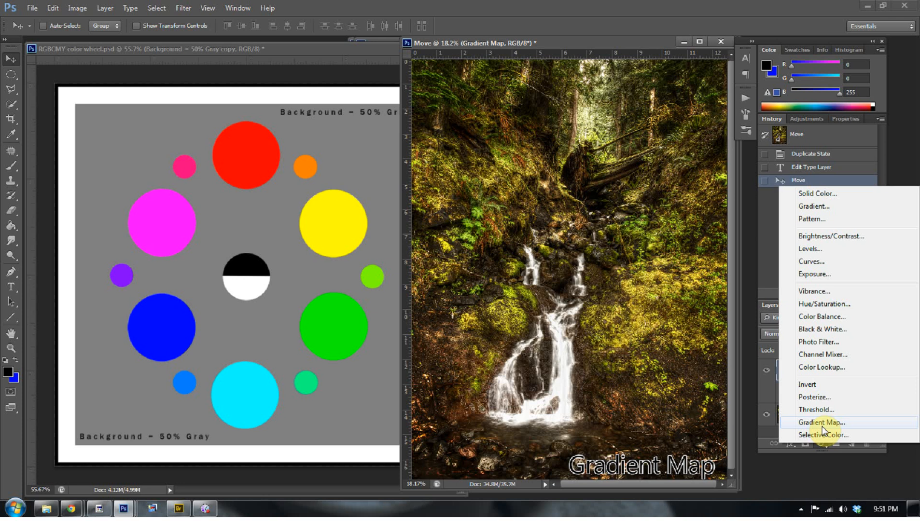
click(821, 423)
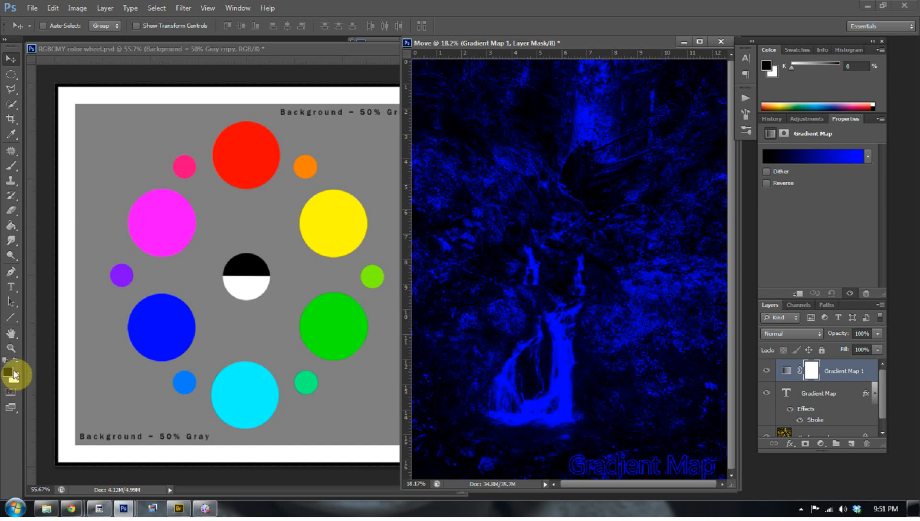
- Change the adjustment layer's gradient to the Black, White preset
click(820, 158)
click(643, 169)
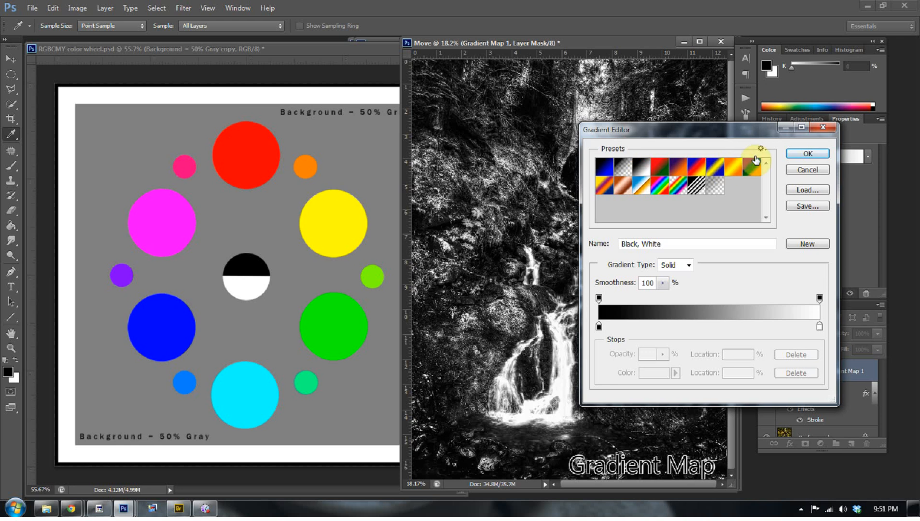
click(807, 154)
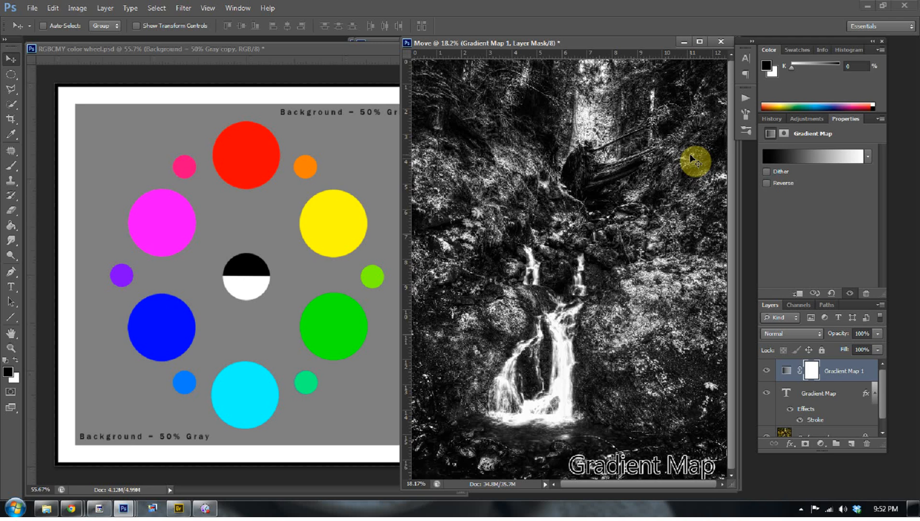
- Copy the photo's Gradient Map adjustment layer into the color wheel document
click(253, 48)
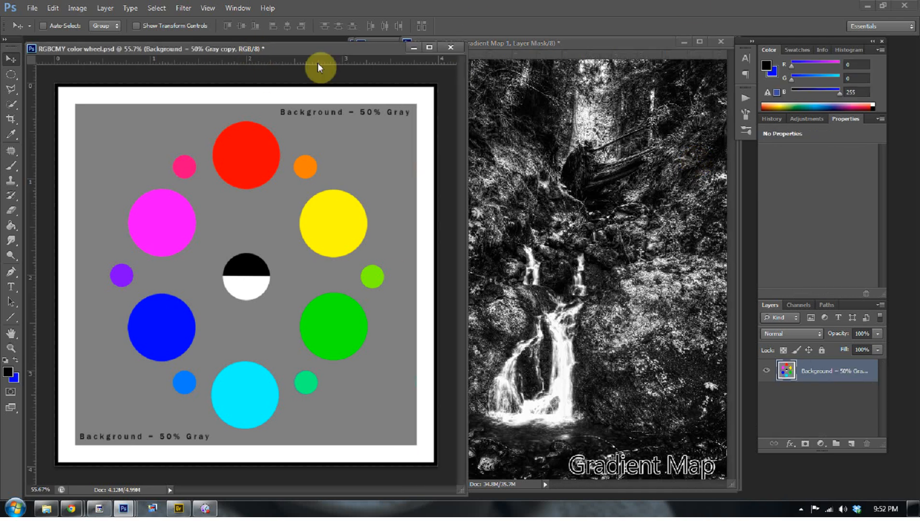
click(603, 189)
click(850, 372)
drag(850, 372, 260, 274)
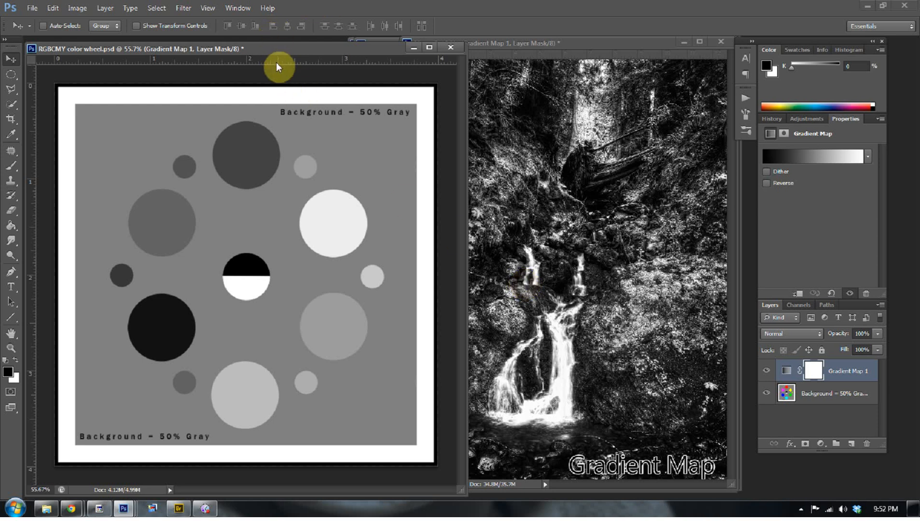
- Merge the Gradient Map into the color wheel, copy it onto the photo's lower-left corner, and close the wheel document without saving
key(ctrl+e)
drag(785, 351, 487, 405)
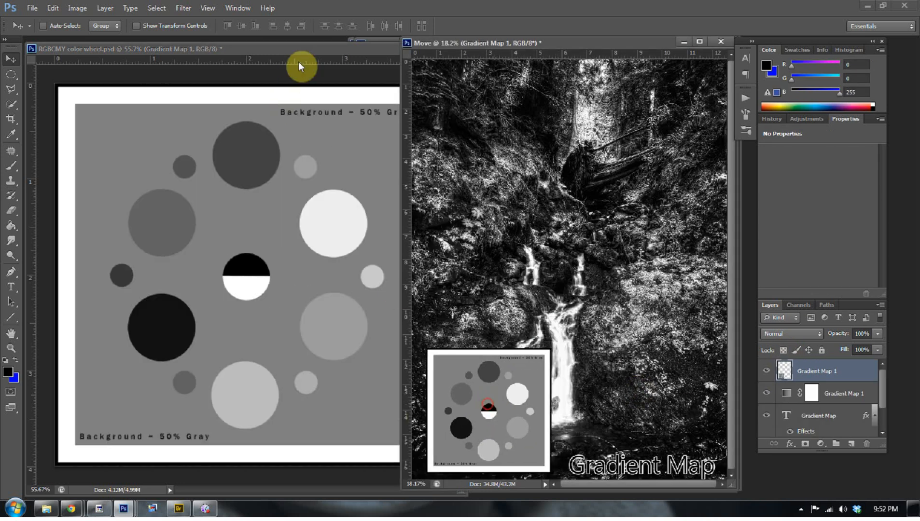
click(329, 48)
click(451, 47)
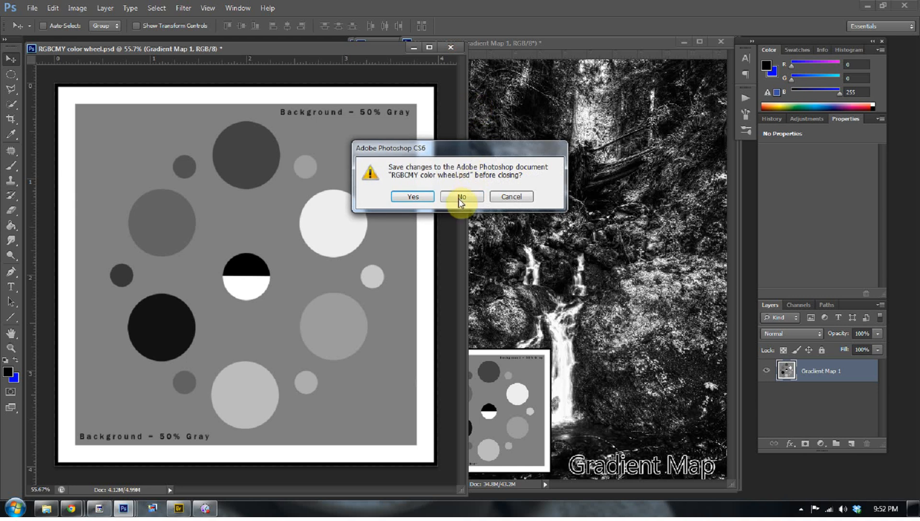
click(461, 197)
- Spread the converted waterfall photo windows out in an overlapping row and bring the GreyScale photo to the front
drag(478, 46, 96, 45)
drag(436, 43, 229, 41)
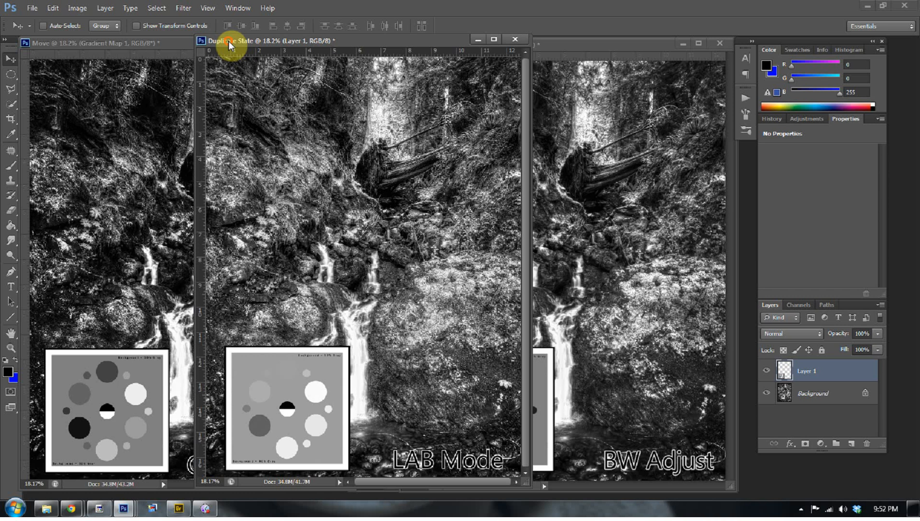
click(555, 48)
drag(555, 47, 440, 45)
click(644, 46)
drag(644, 45, 390, 47)
drag(640, 52, 499, 44)
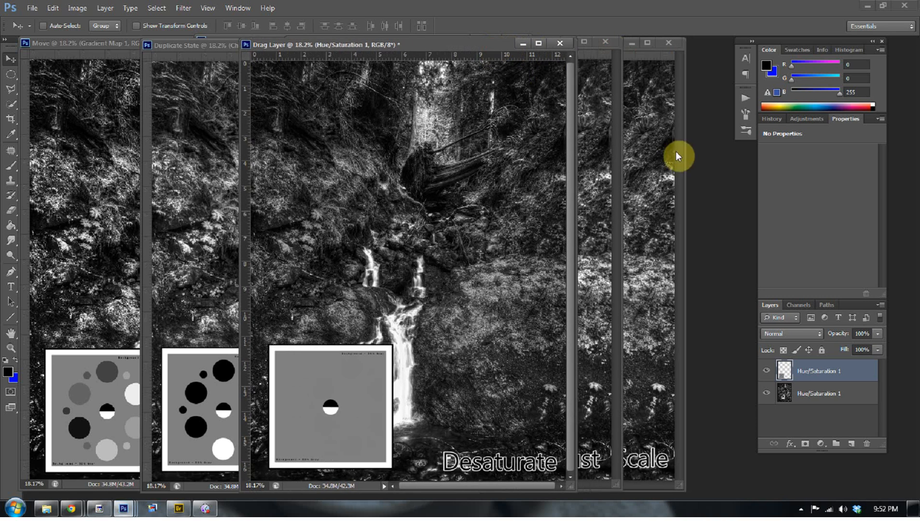
click(666, 151)
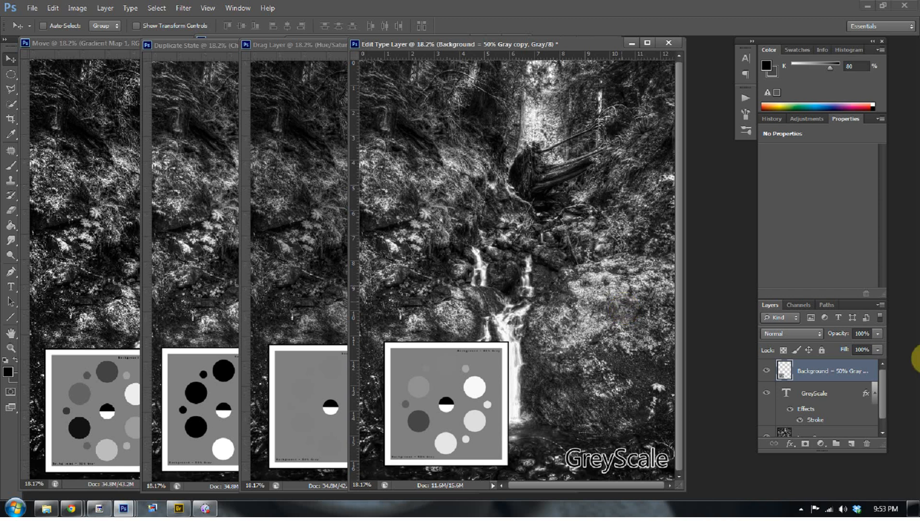
- Place the Desaturate and Gradient Map photos side by side to compare their tones
drag(336, 44, 473, 46)
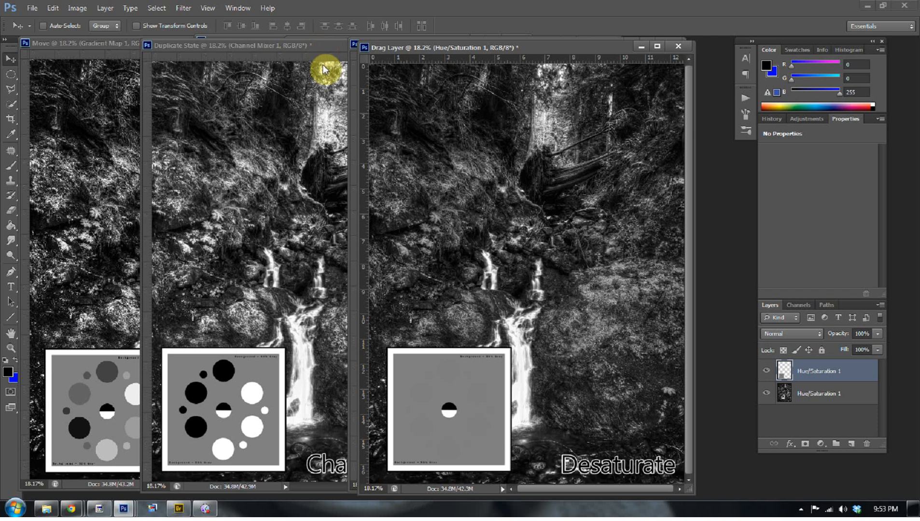
click(111, 78)
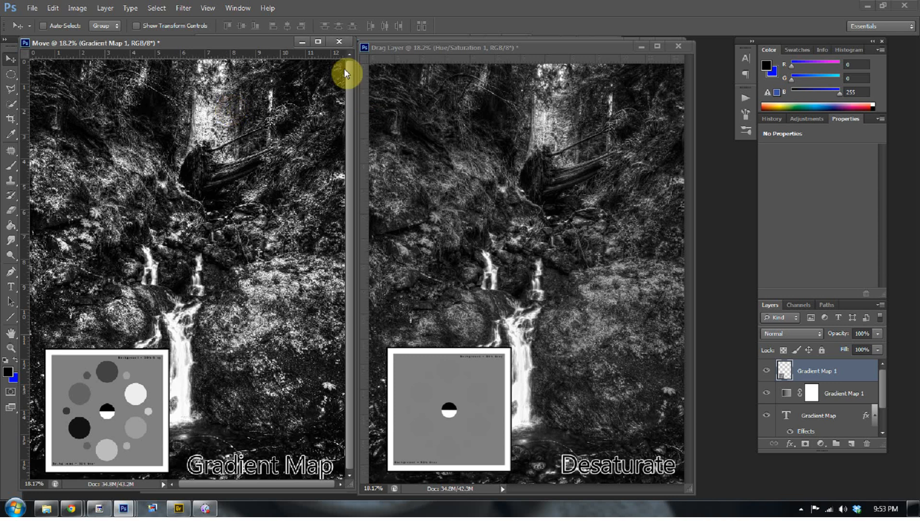
drag(463, 48, 555, 43)
click(130, 46)
drag(129, 46, 157, 43)
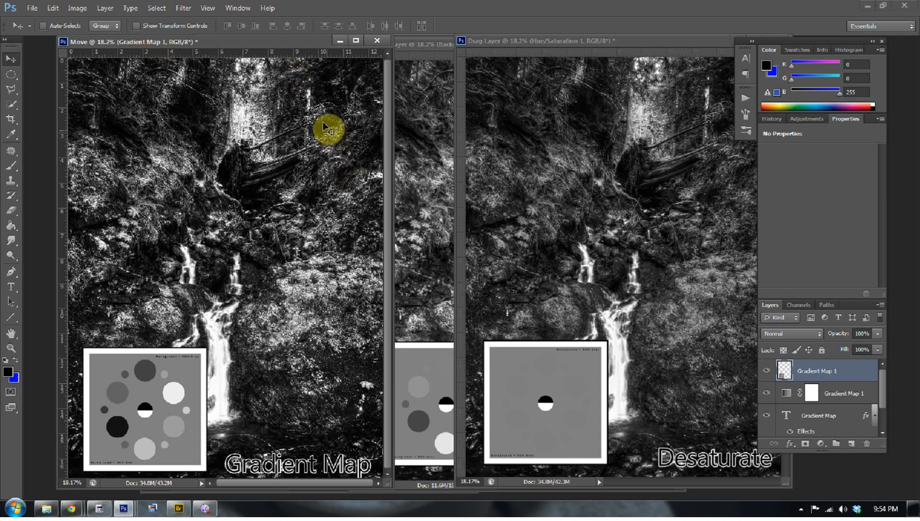
- Move the Gradient Map photo beside the Channel Mixer photo and set its copied color wheel layer to Luminosity blending
drag(302, 47, 551, 37)
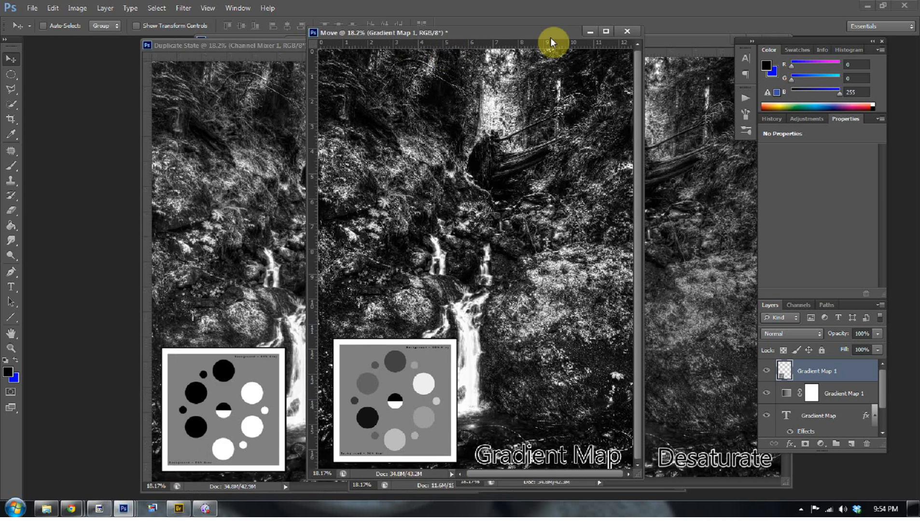
click(799, 334)
click(786, 326)
scroll(794, 400, down, 2)
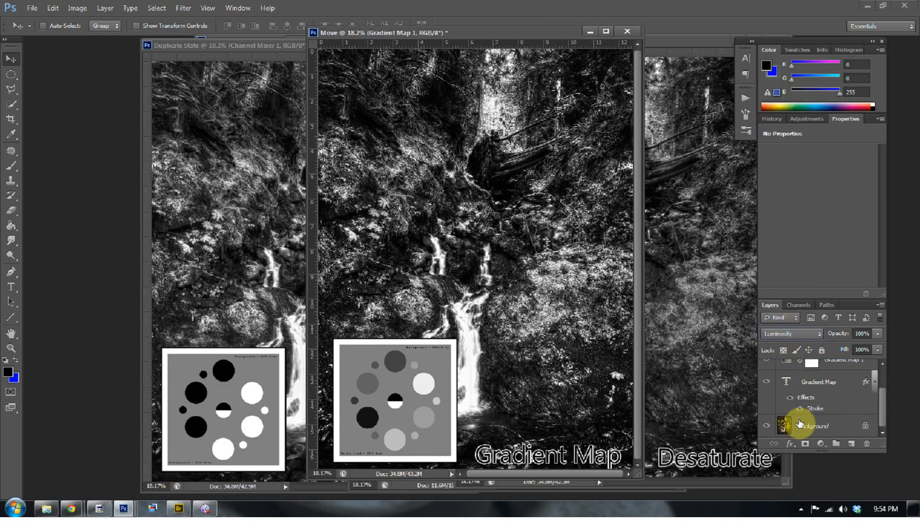
- Hide the copied color wheel layer and set the Gradient Map adjustment layer to Luminosity blending
click(791, 427)
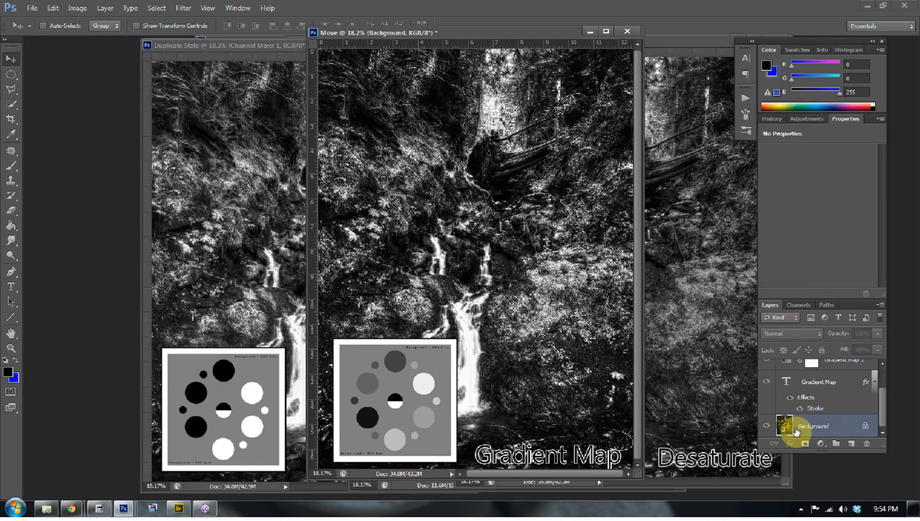
click(794, 387)
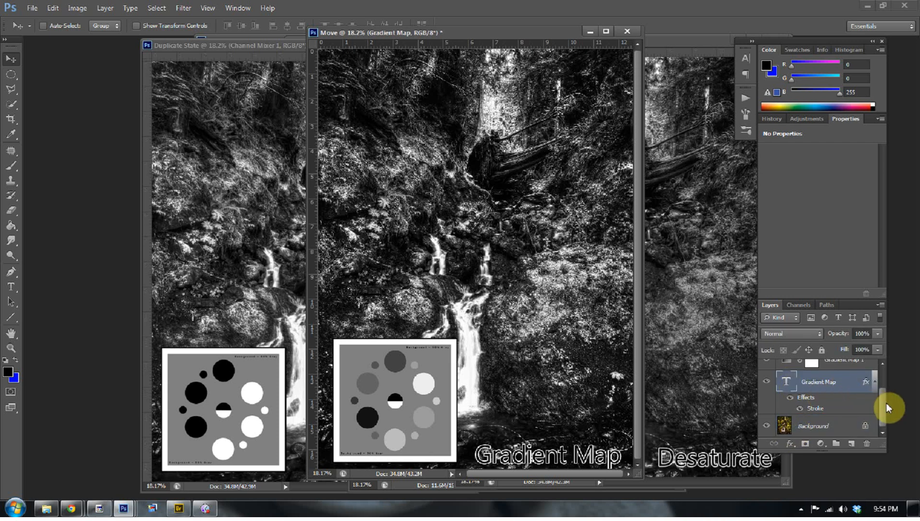
drag(886, 403, 884, 385)
click(766, 371)
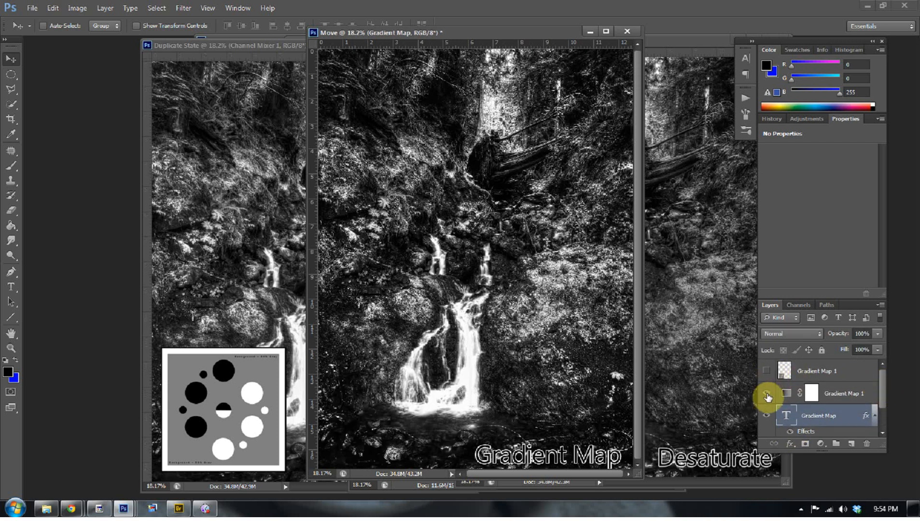
click(786, 393)
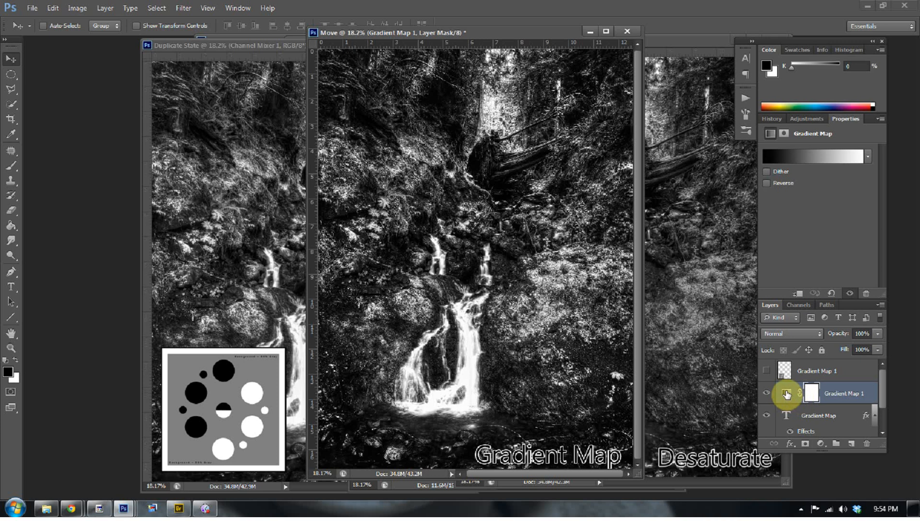
click(784, 333)
click(779, 323)
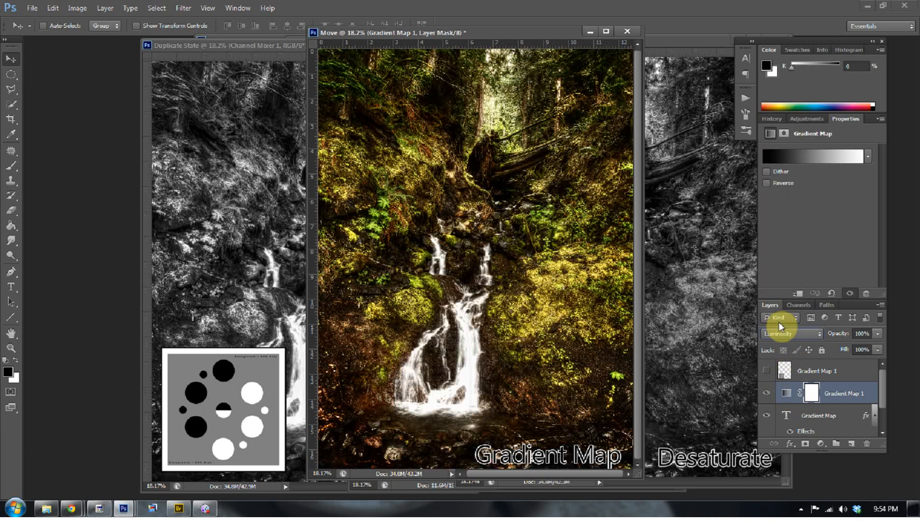
- Toggle the Gradient Map adjustment layer's visibility to compare the color photo with and without its Luminosity effect
click(766, 393)
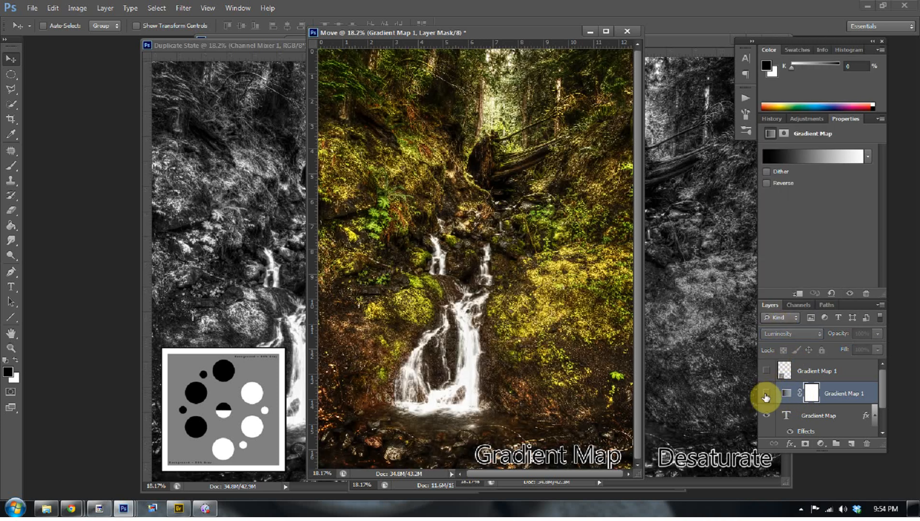
click(766, 395)
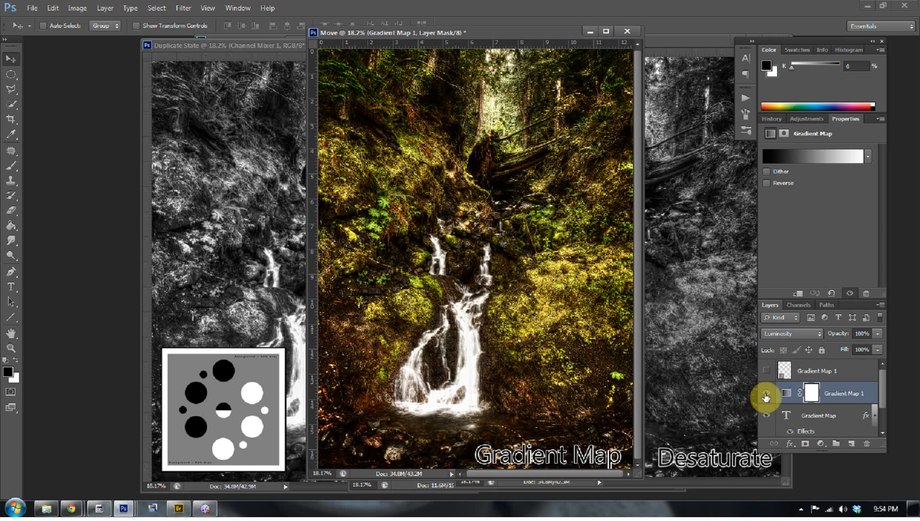
click(766, 395)
click(766, 395)
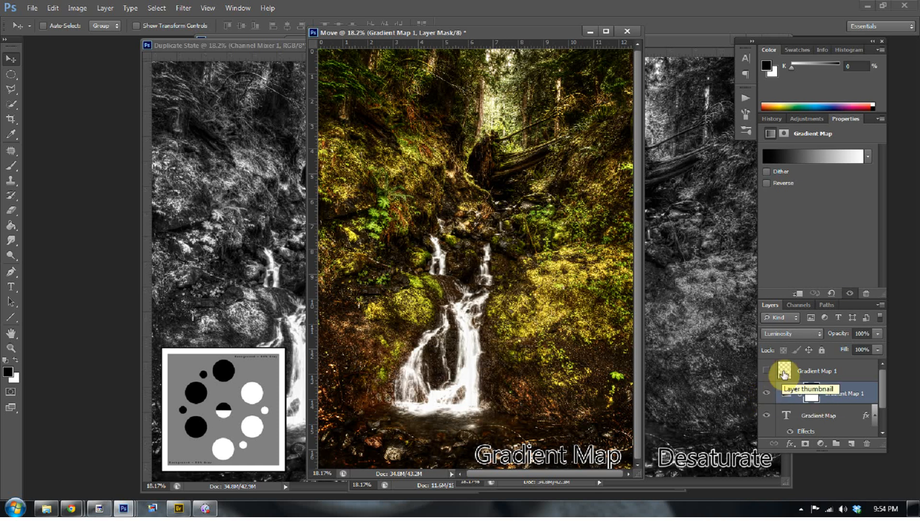
- Switch the Gradient Map adjustment layer to Normal blending and back to Luminosity to compare both modes
click(790, 333)
click(777, 39)
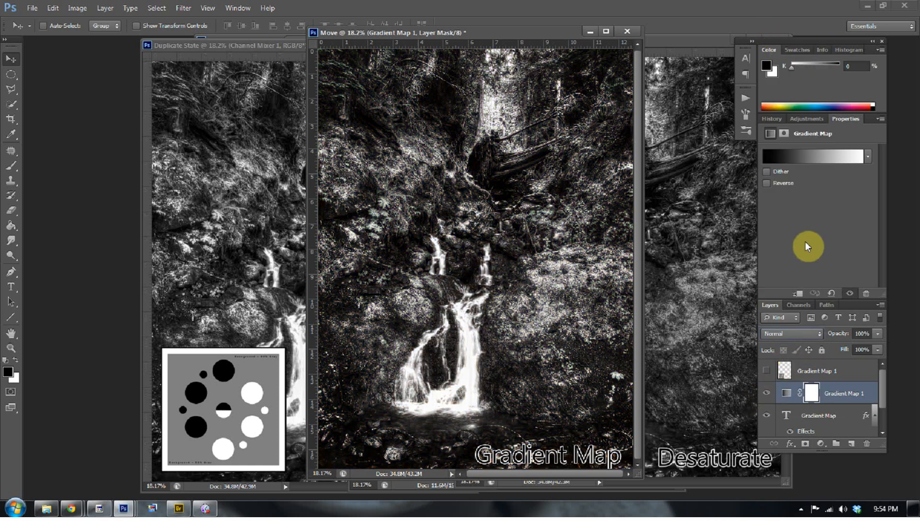
click(789, 333)
click(785, 321)
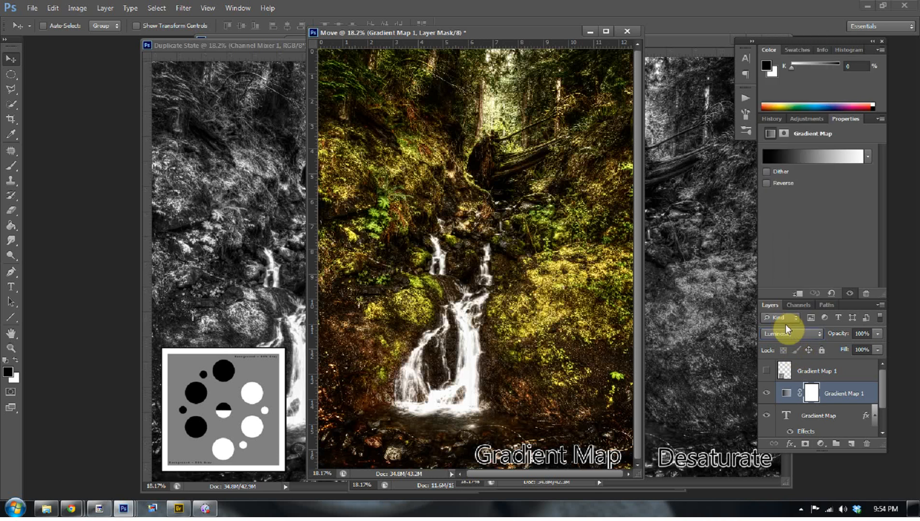
- Show the copied color wheel layer again and return the Gradient Map adjustment layer to Normal blending
click(766, 371)
click(772, 336)
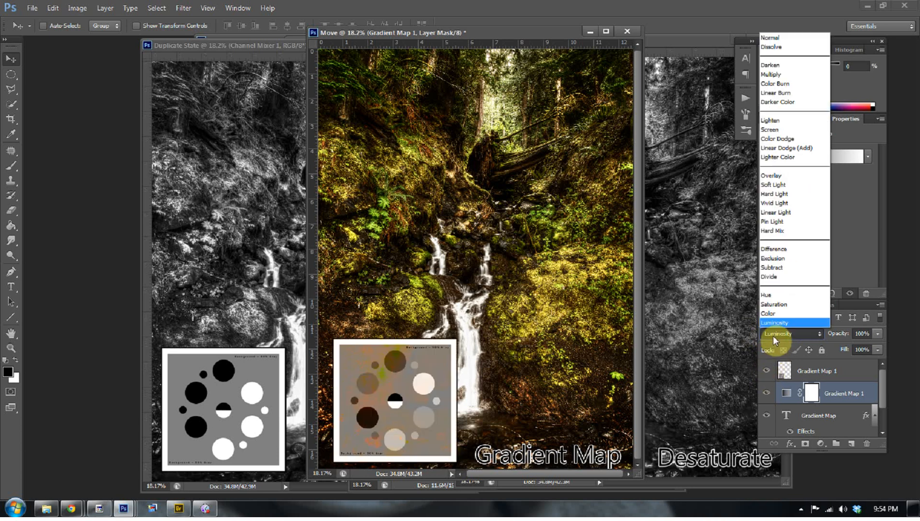
click(779, 37)
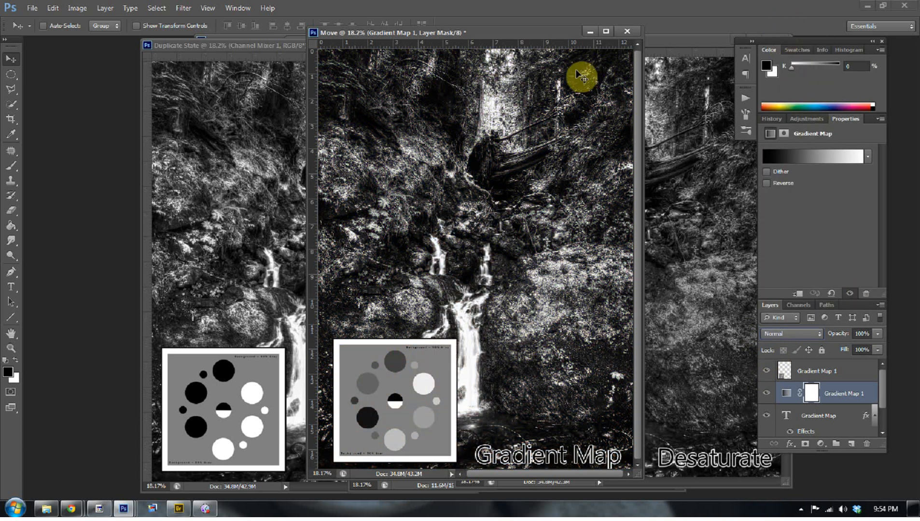
drag(538, 31, 487, 39)
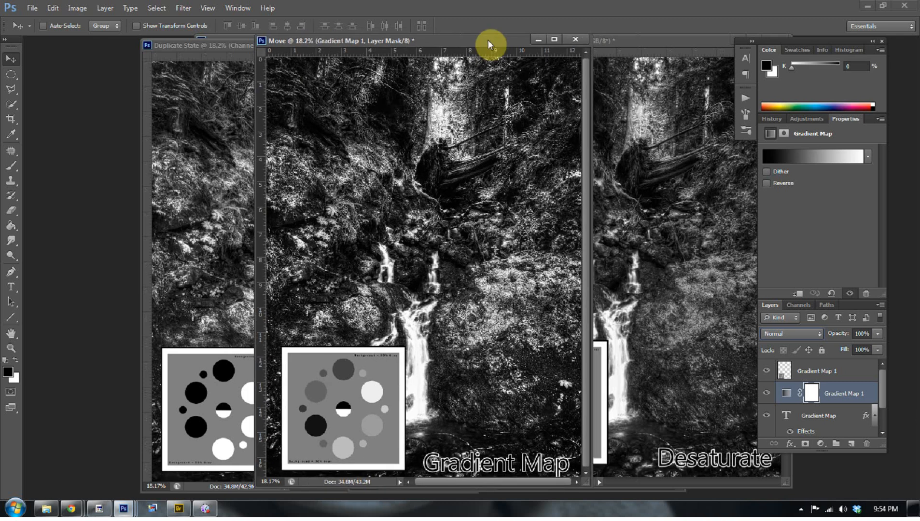